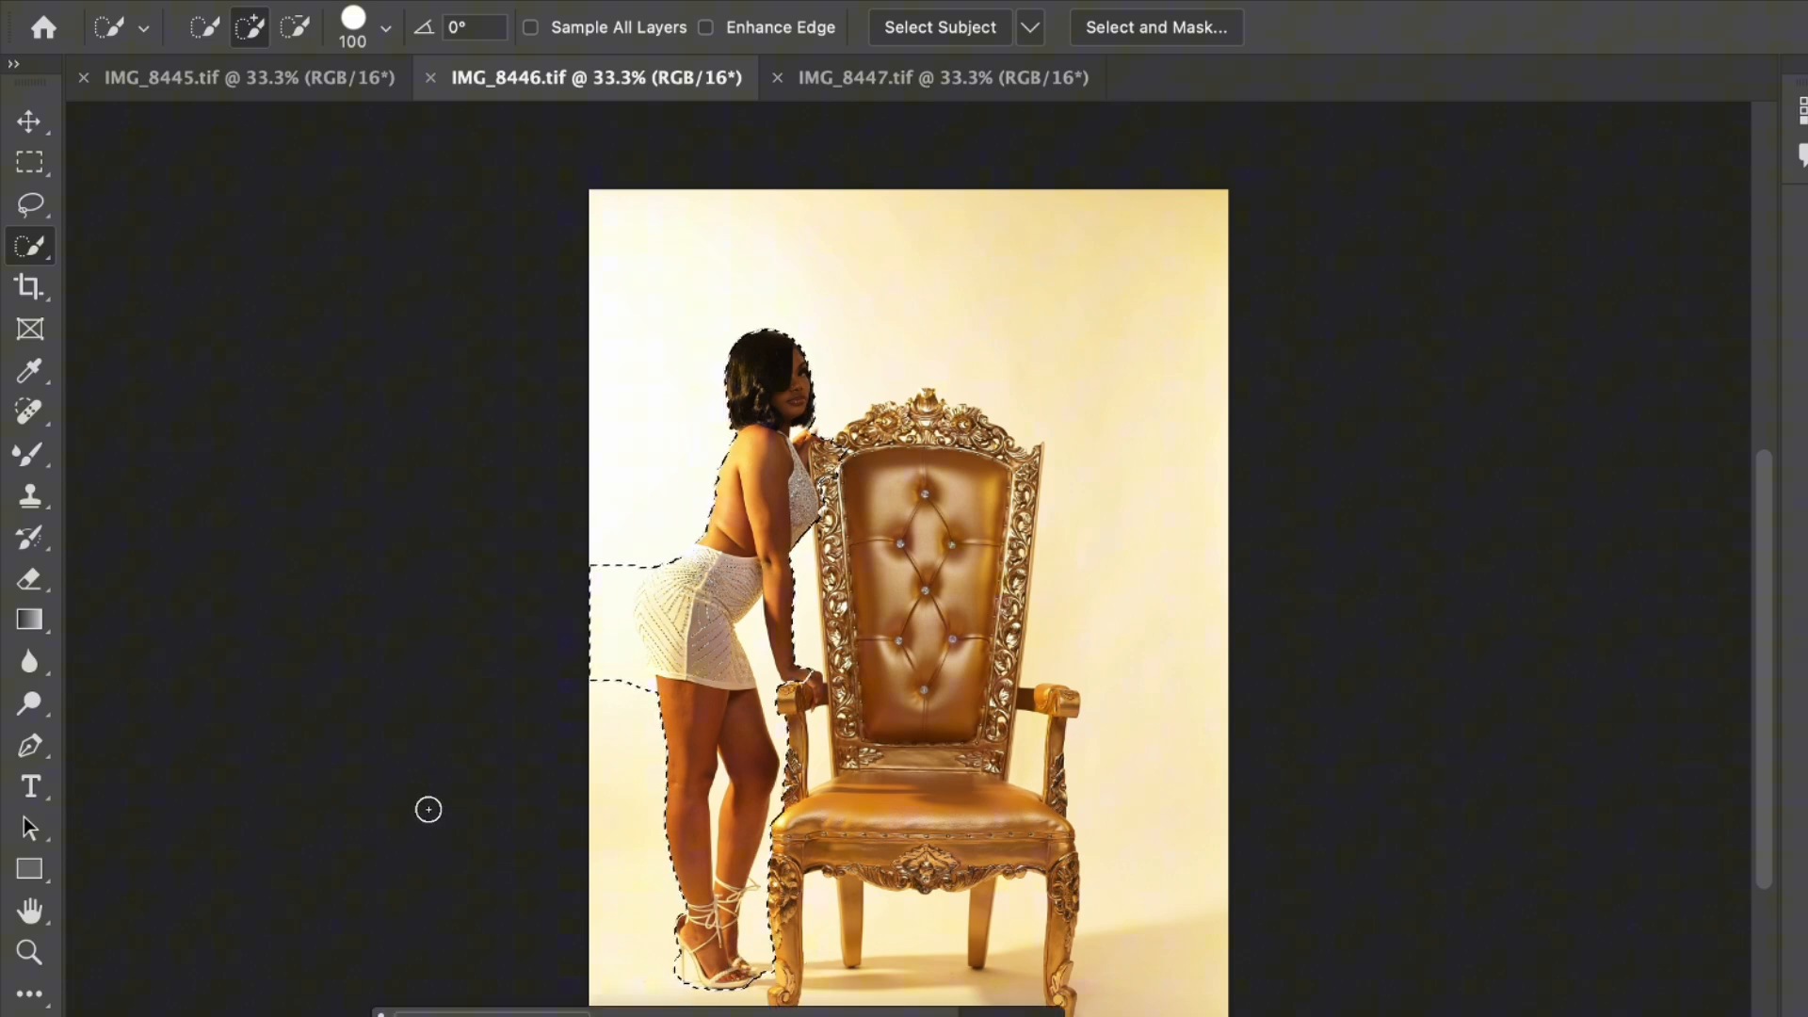
Subtract the stray background beside the skirt and the chair area from the selection of the standing woman in IMG_8446
{"action": "left_click", "coordinate": [294, 26]}
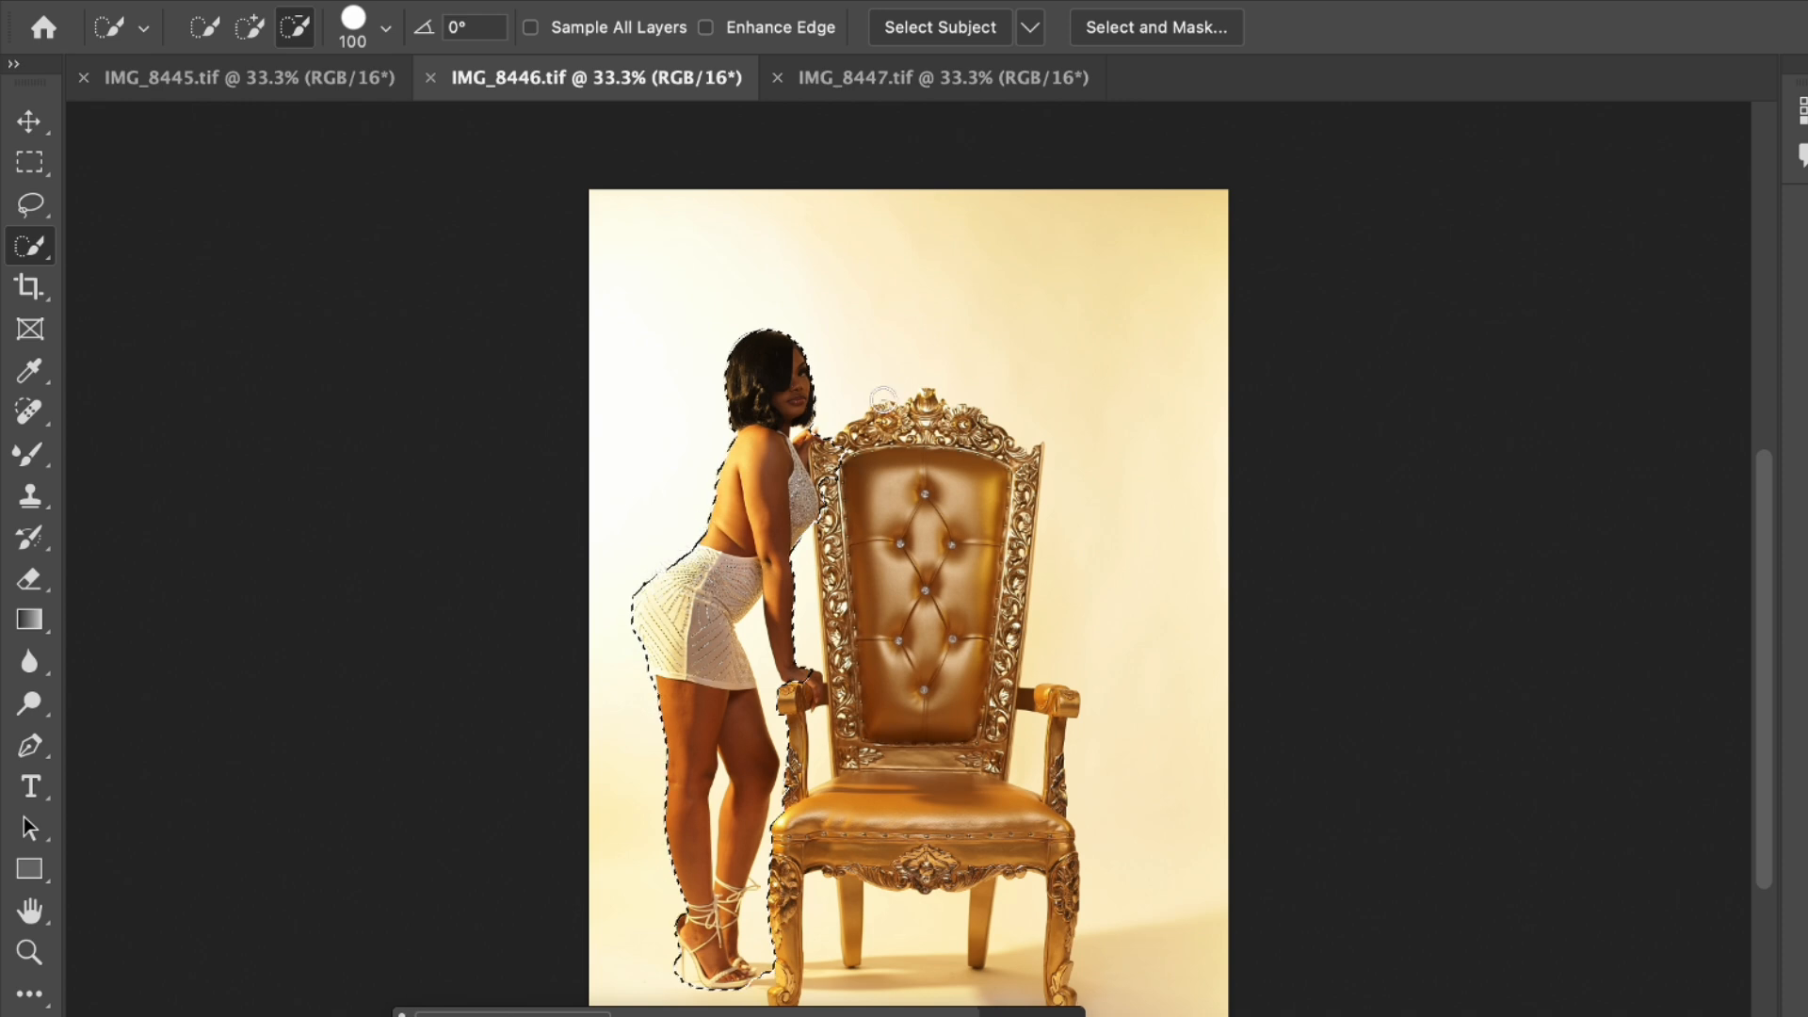
{"action": "left_click_drag", "start_coordinate": [854, 485], "coordinate": [838, 477]}
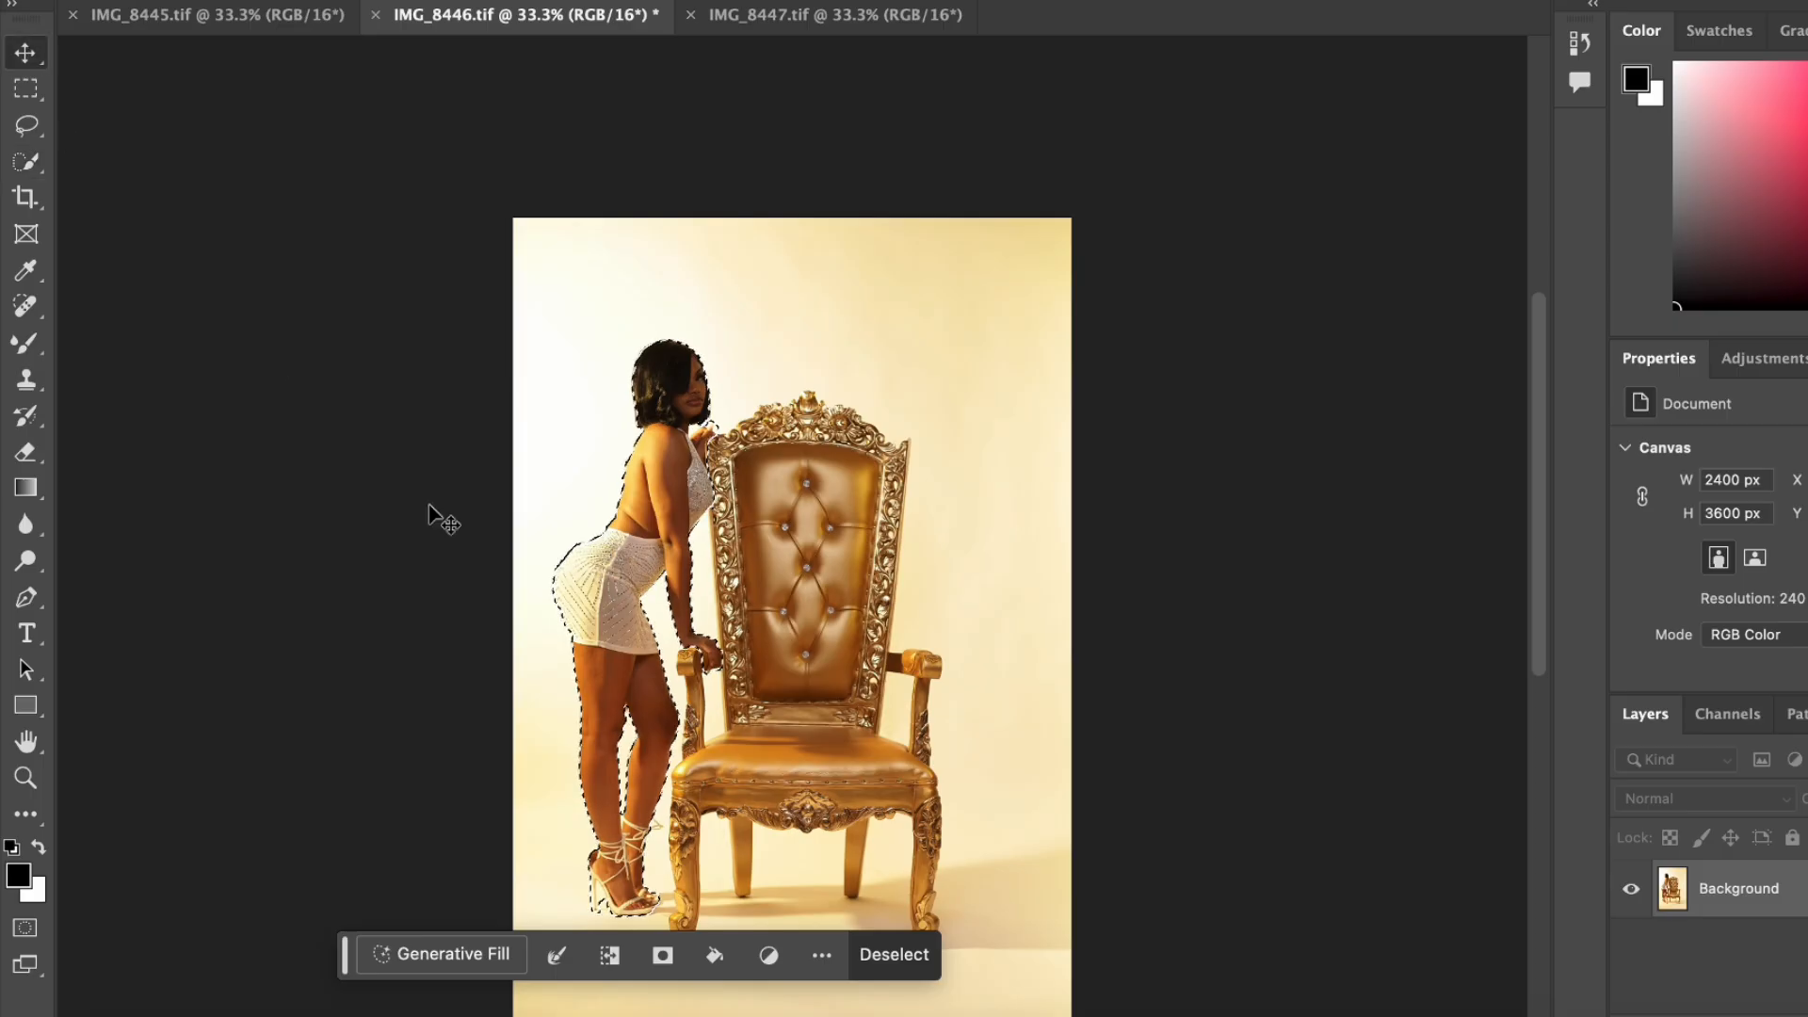
Copy the selected woman into IMG_8445 and position her standing left of the throne with her hand on the armrest
{"action": "key", "text": "super+c"}
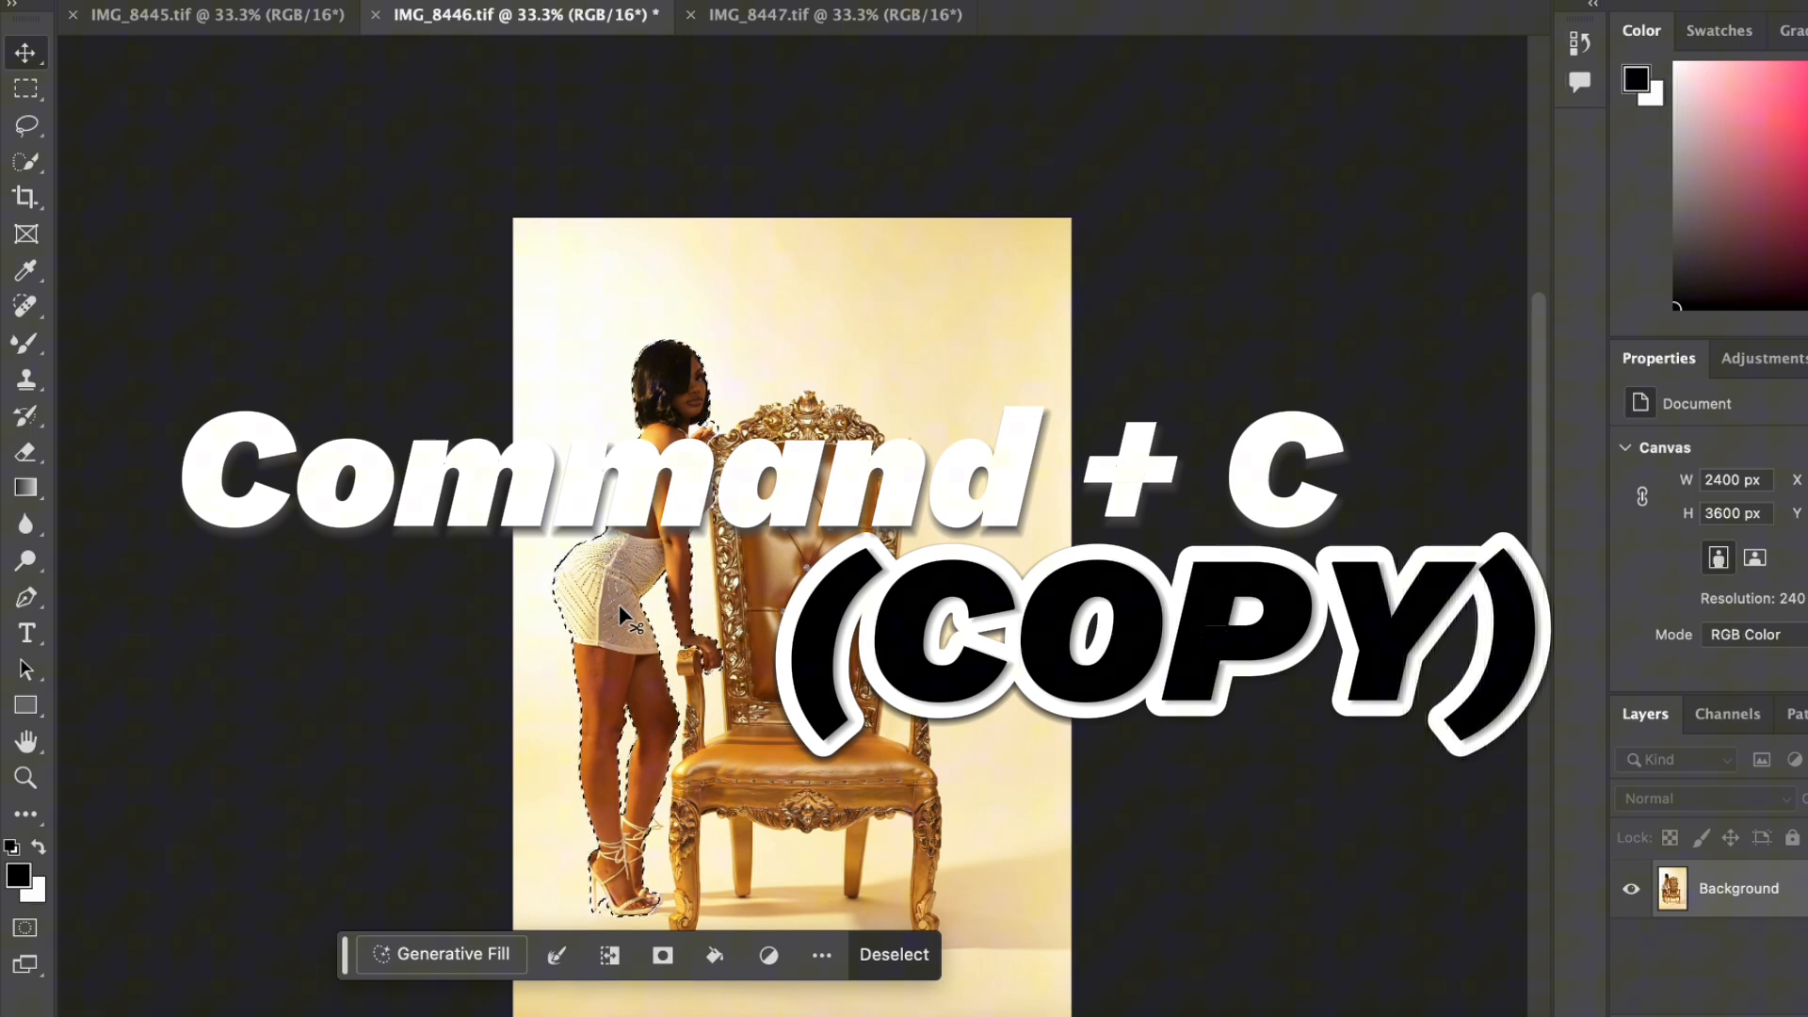
{"action": "left_click", "coordinate": [314, 33]}
{"action": "key", "text": "super+v"}
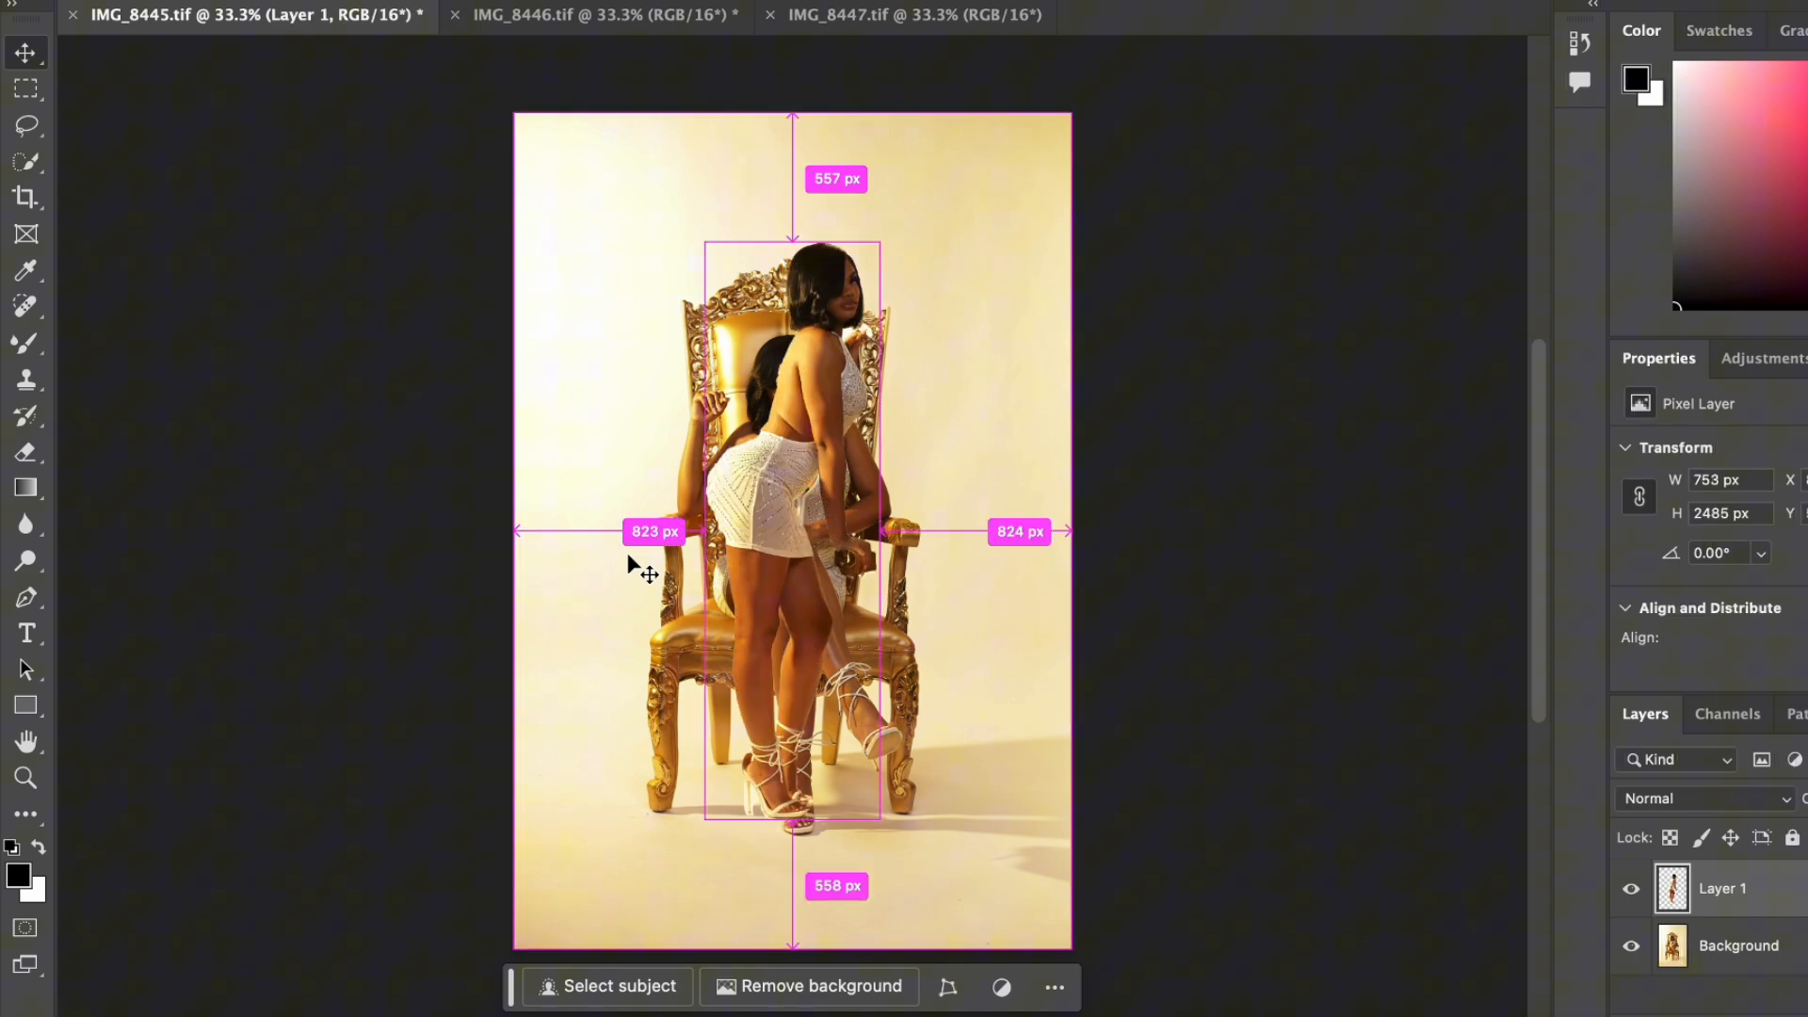
{"action": "left_click_drag", "start_coordinate": [846, 294], "coordinate": [678, 251]}
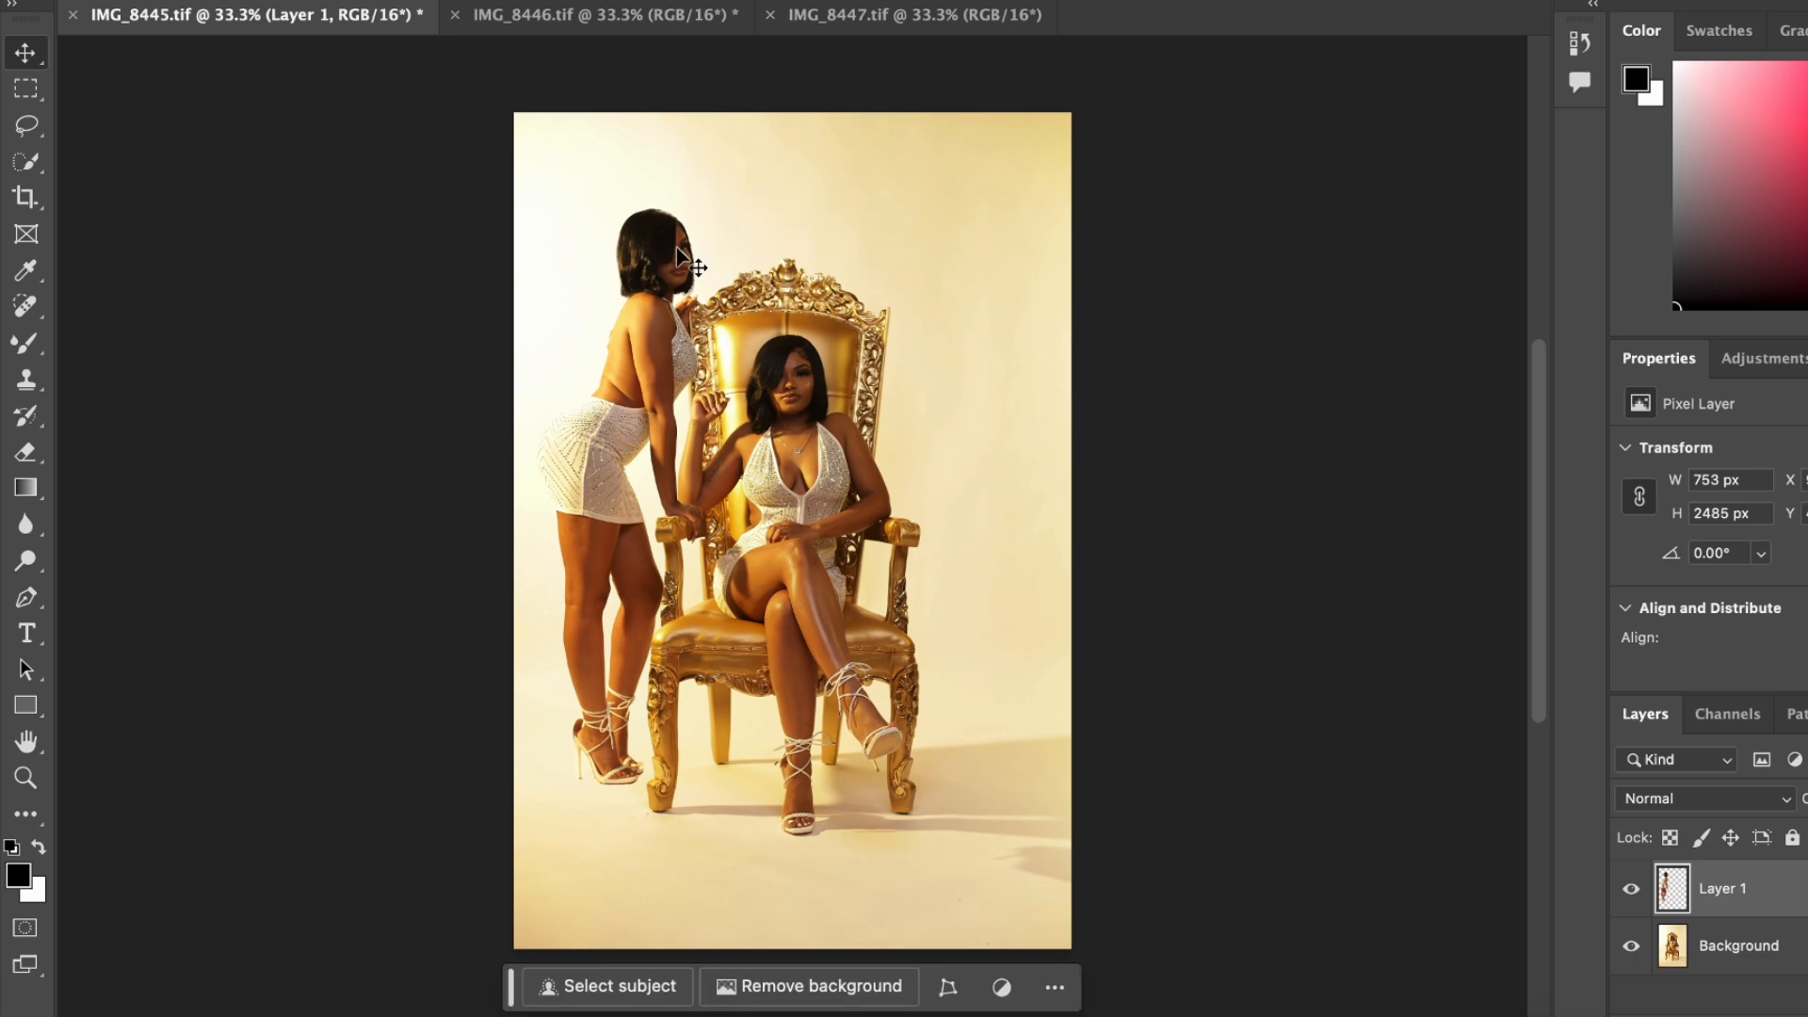
In IMG_8447, enlarge the Quick Selection brush and subtract the chair's backrest from the selection around the standing woman
{"action": "key", "text": "ctrl+shift+Tab"}
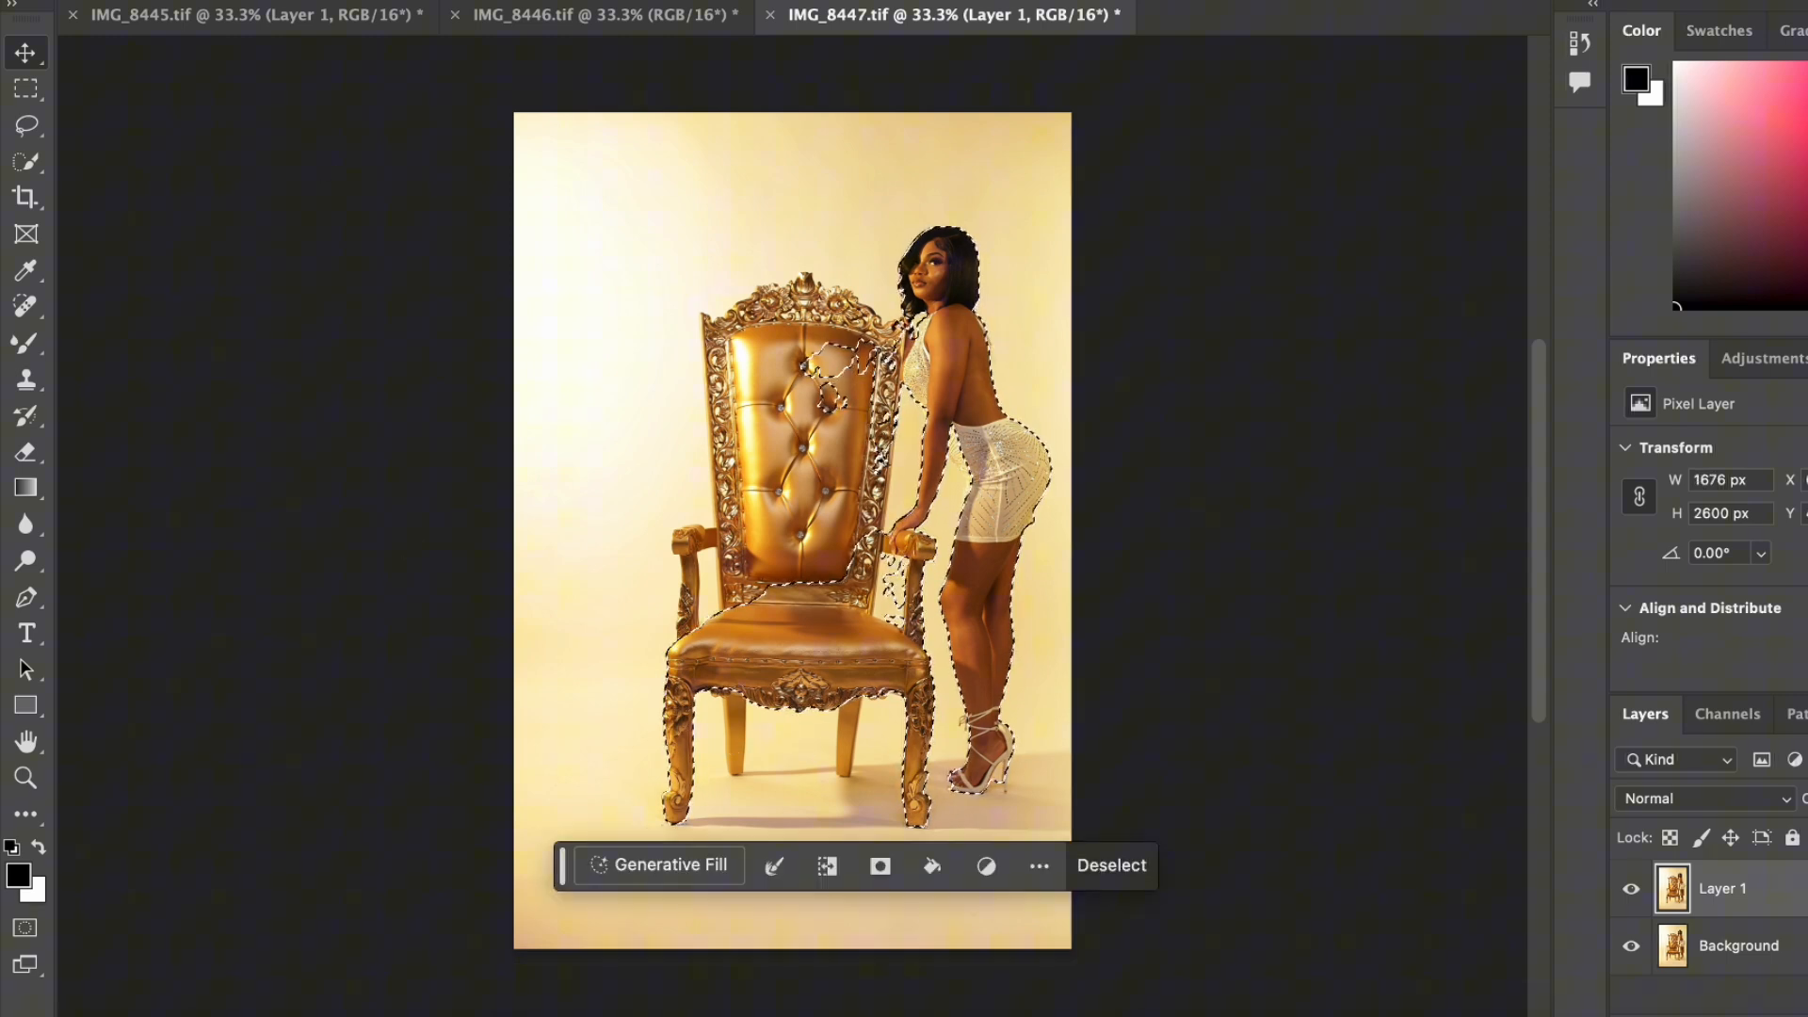
{"action": "left_click", "coordinate": [34, 162]}
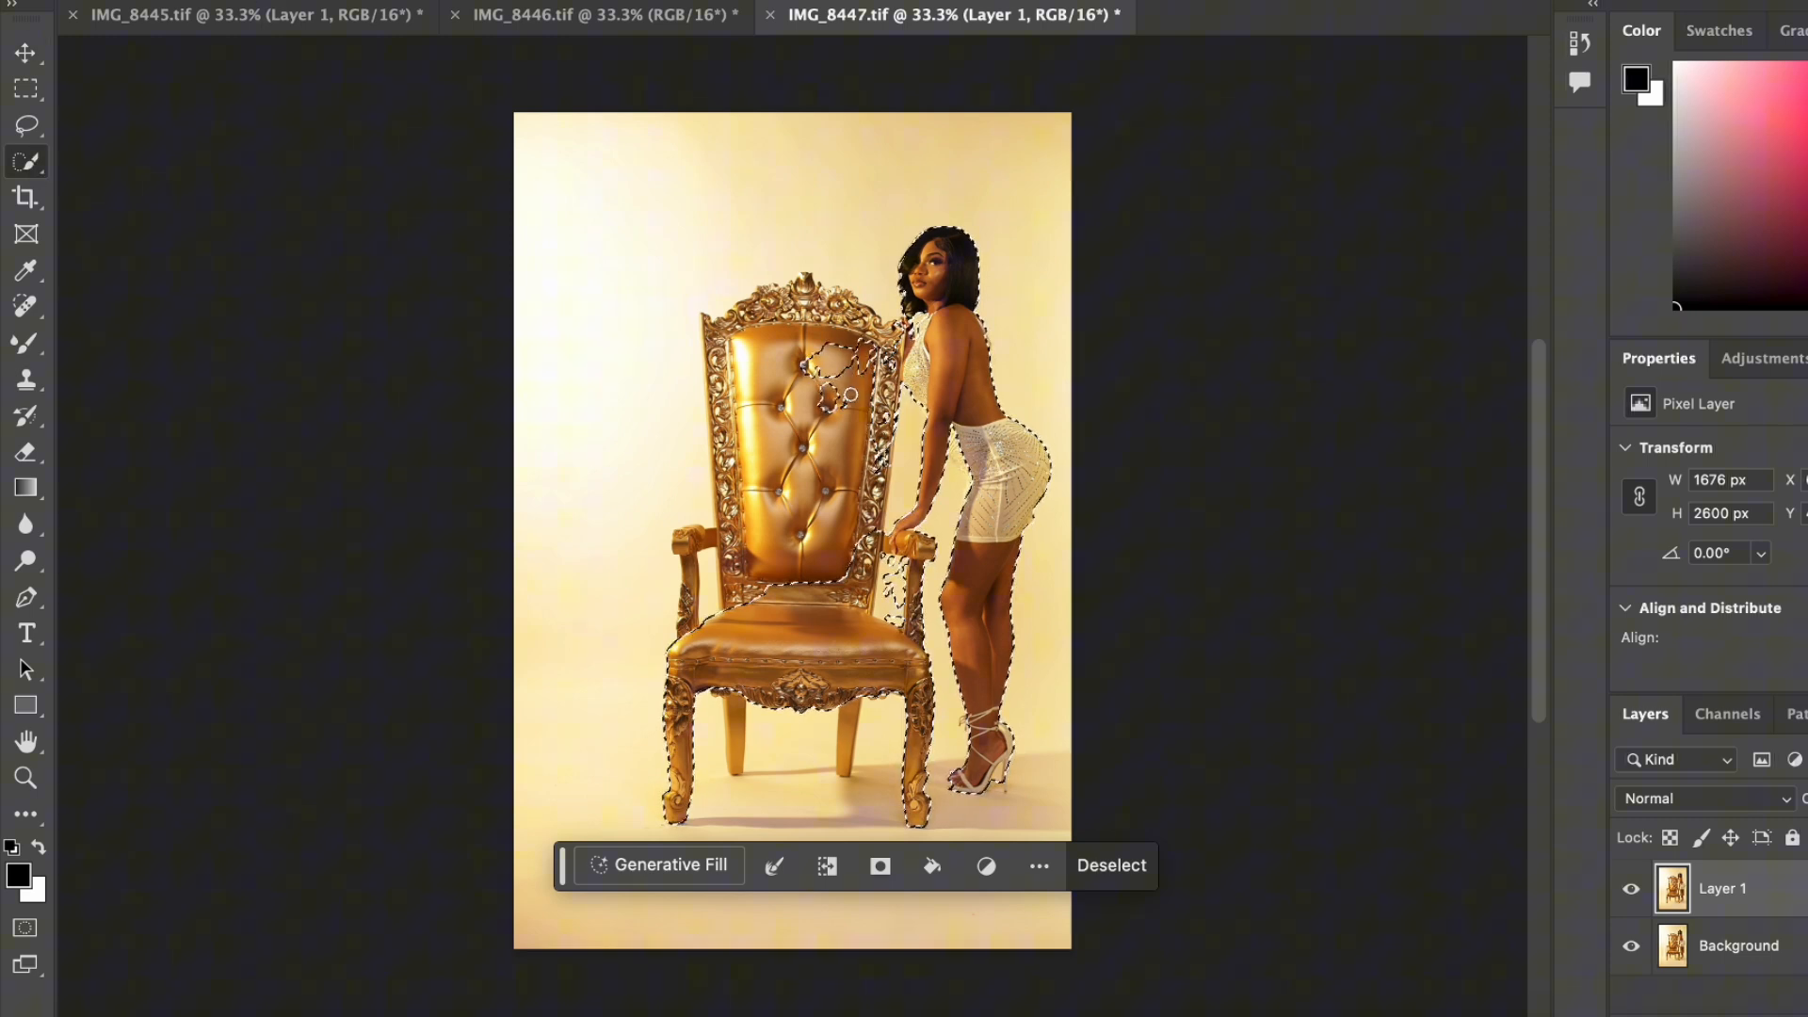
{"action": "key", "text": "bracketright"}
{"action": "key", "text": "bracketright"}
{"action": "key", "text": "bracketright"}
{"action": "key", "text": "bracketright"}
{"action": "key", "text": "bracketright"}
{"action": "mouse_move", "coordinate": [845, 389]}
{"action": "left_mouse_down"}
{"action": "mouse_move", "coordinate": [851, 403]}
{"action": "mouse_move", "coordinate": [851, 368]}
{"action": "mouse_move", "coordinate": [878, 438]}
{"action": "mouse_move", "coordinate": [870, 383]}
{"action": "left_mouse_up"}
{"action": "left_click", "coordinate": [806, 371]}
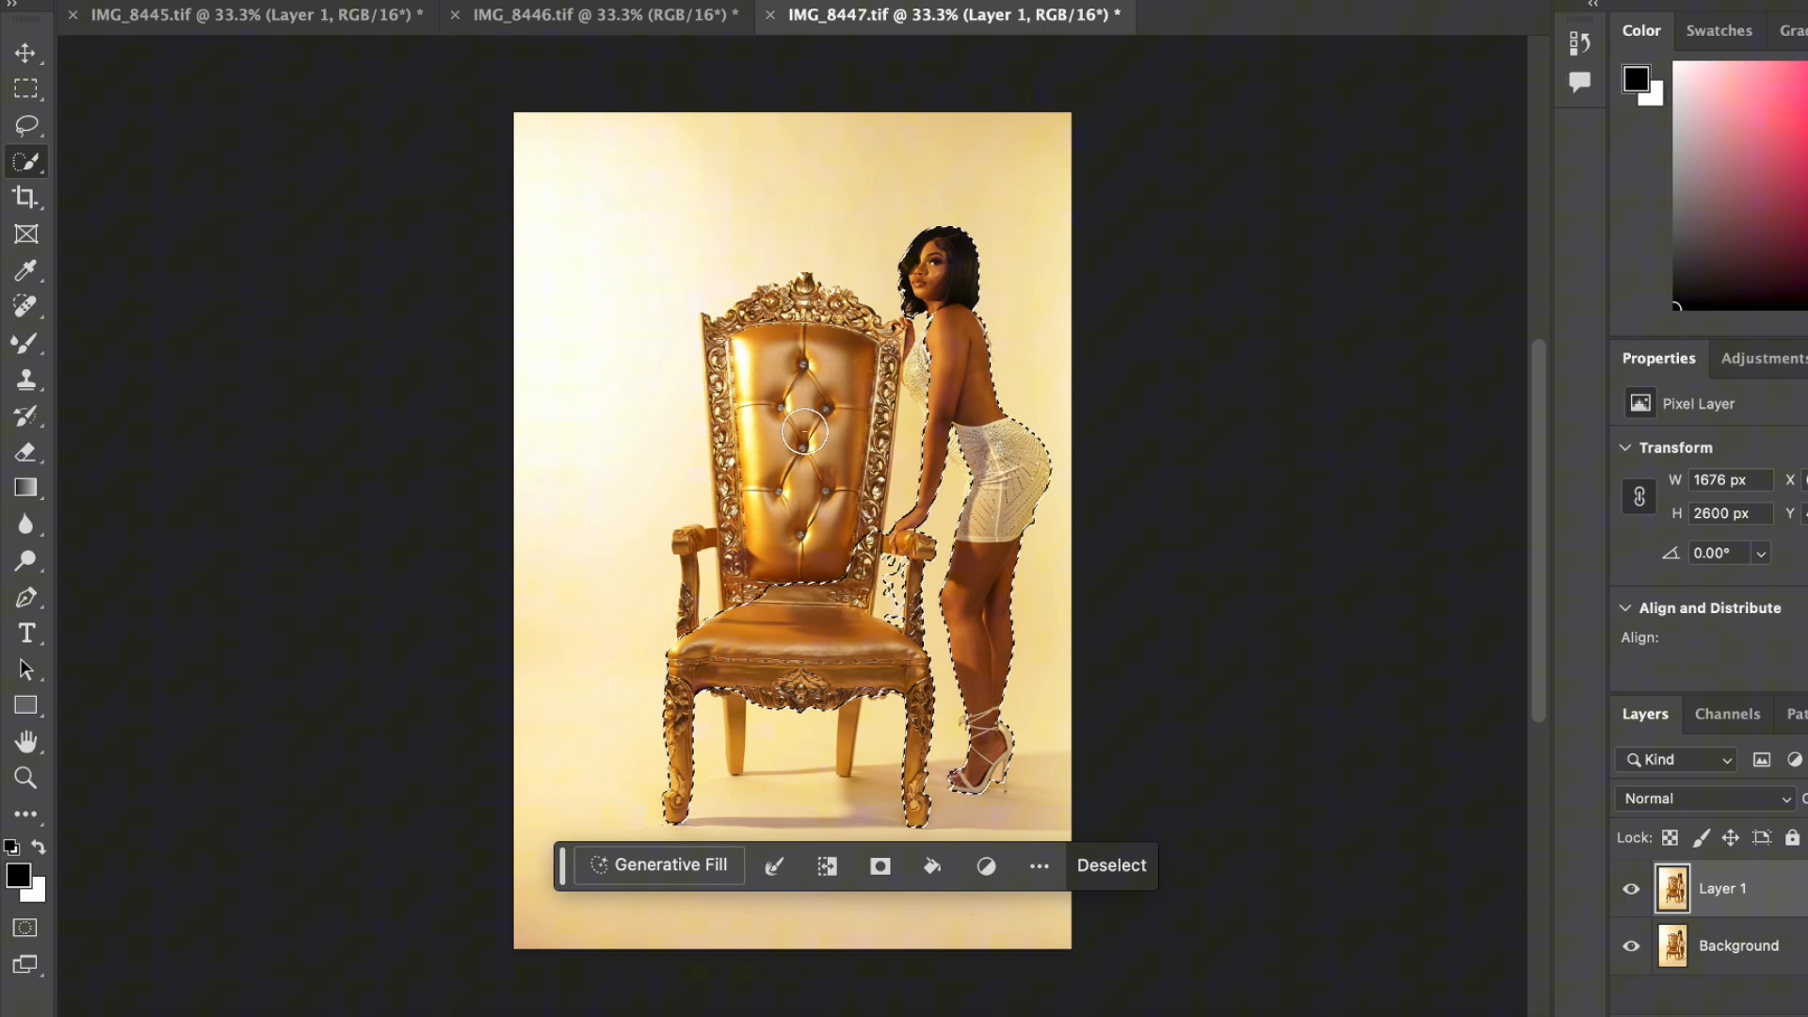
Subtract the chair's seat, front legs and armrest from the selection so that only the standing woman is selected
{"action": "mouse_move", "coordinate": [821, 593]}
{"action": "left_mouse_down"}
{"action": "mouse_move", "coordinate": [878, 612]}
{"action": "mouse_move", "coordinate": [865, 603]}
{"action": "left_mouse_up"}
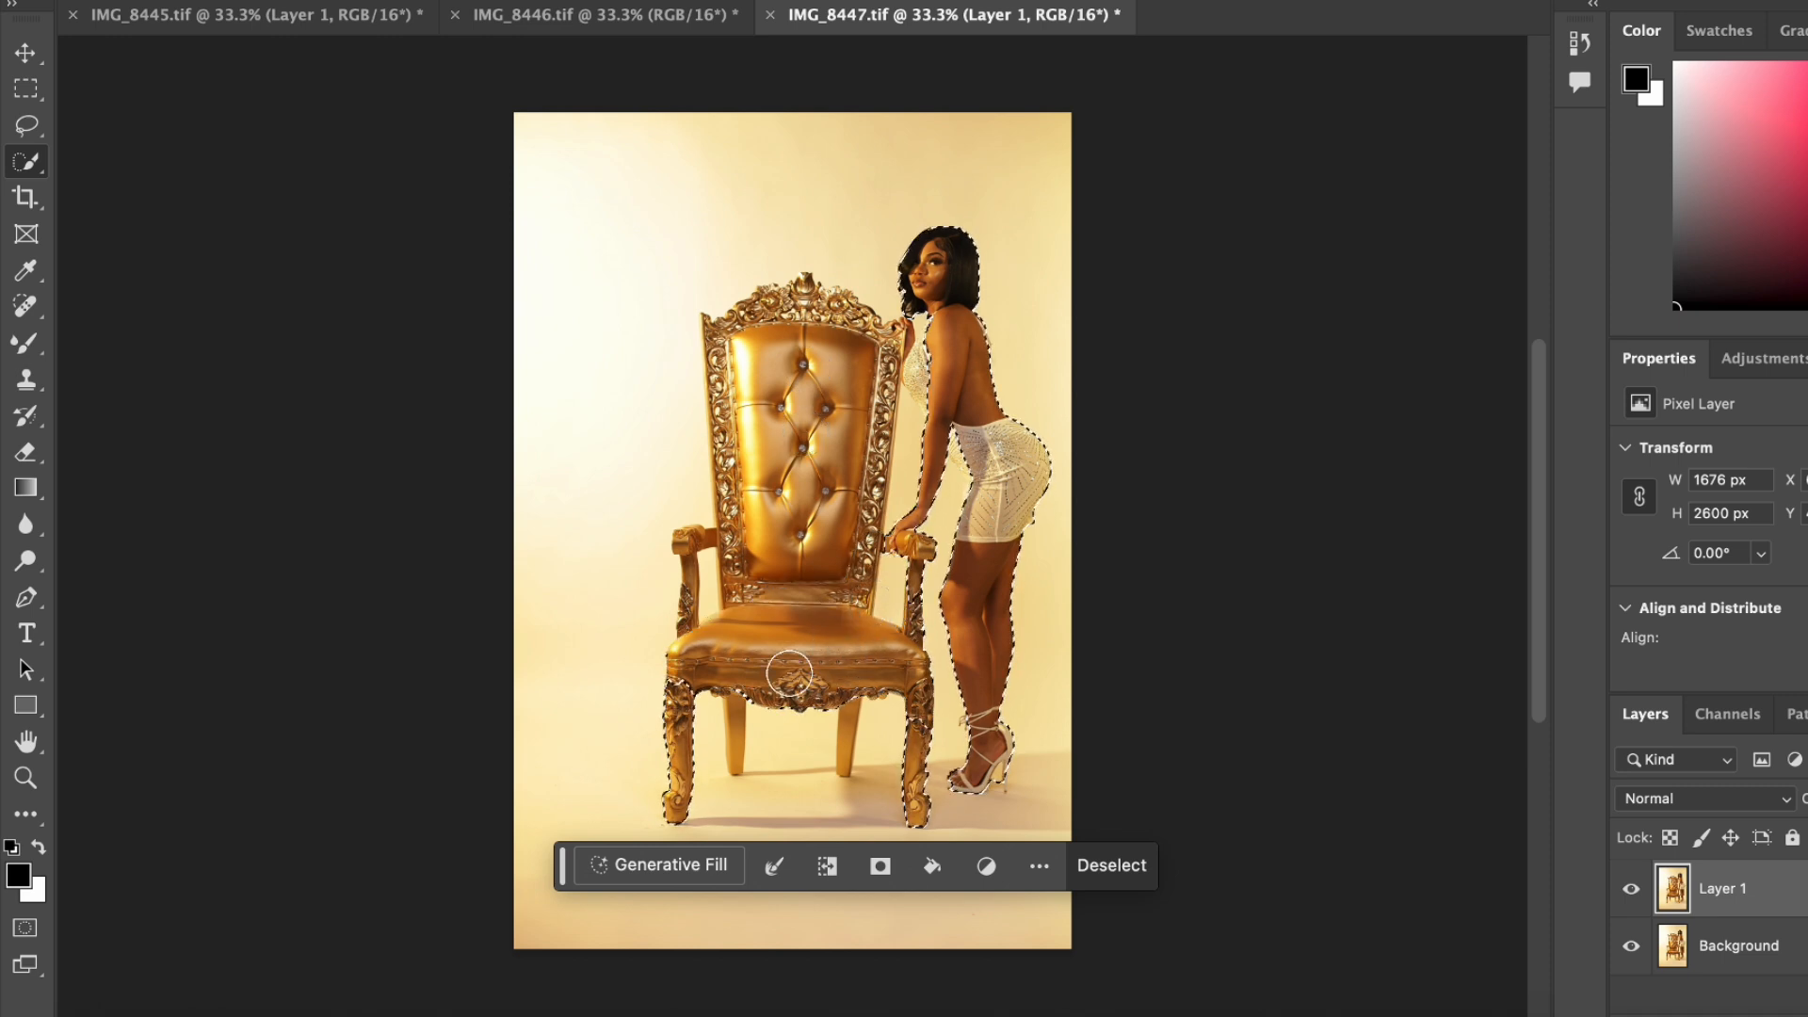
{"action": "mouse_move", "coordinate": [790, 673]}
{"action": "left_mouse_down"}
{"action": "mouse_move", "coordinate": [704, 697]}
{"action": "mouse_move", "coordinate": [666, 757]}
{"action": "mouse_move", "coordinate": [674, 805]}
{"action": "left_mouse_up"}
{"action": "left_click_drag", "start_coordinate": [919, 702], "coordinate": [913, 821]}
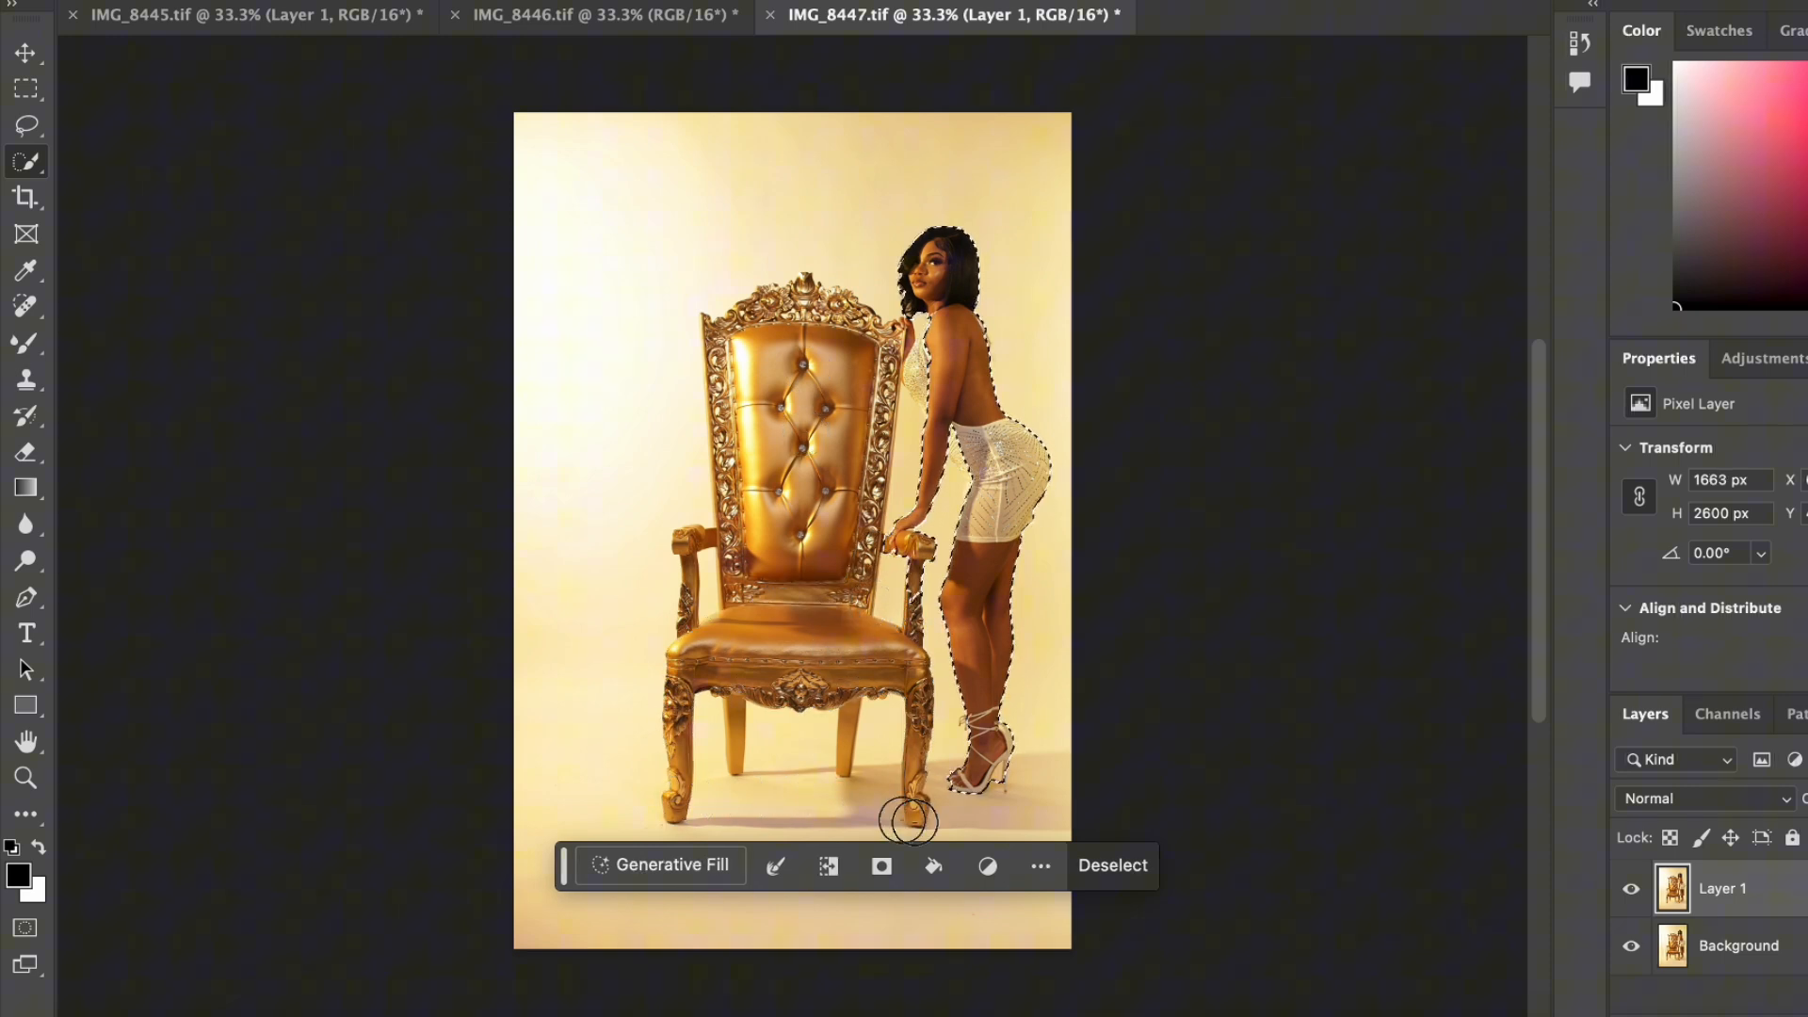
{"action": "left_click", "coordinate": [911, 603]}
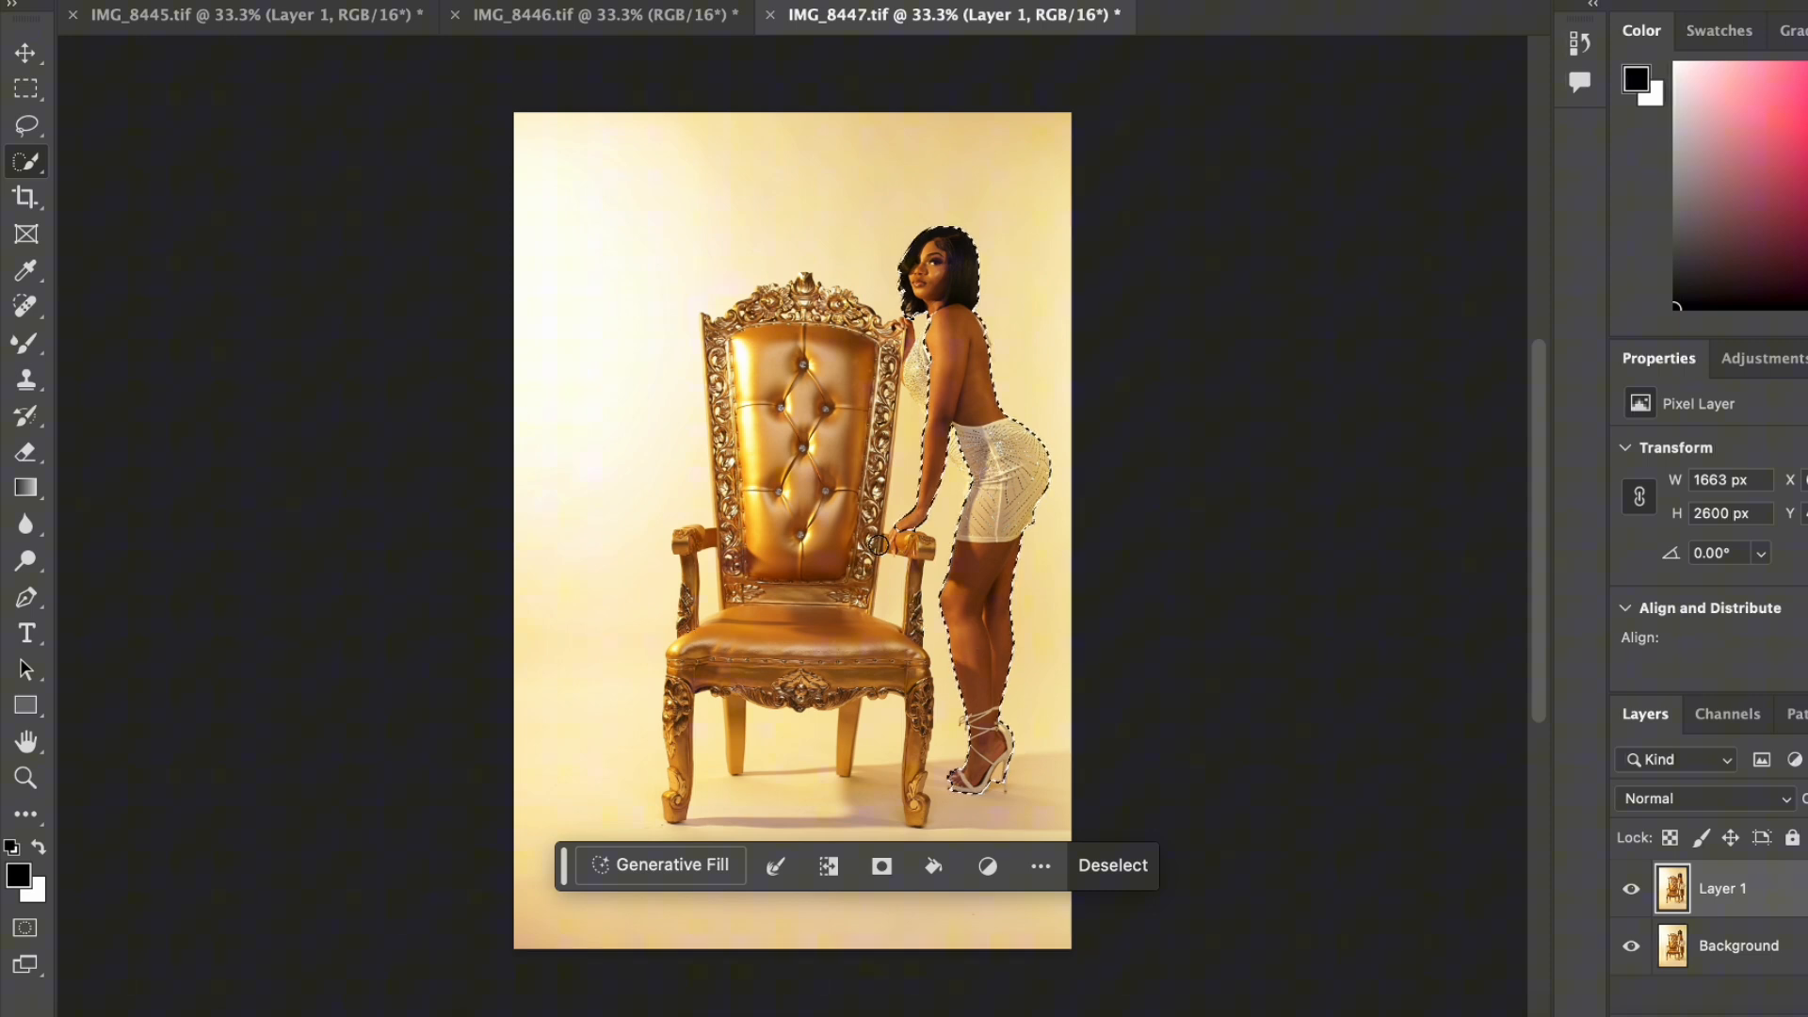
{"action": "left_click", "coordinate": [891, 545]}
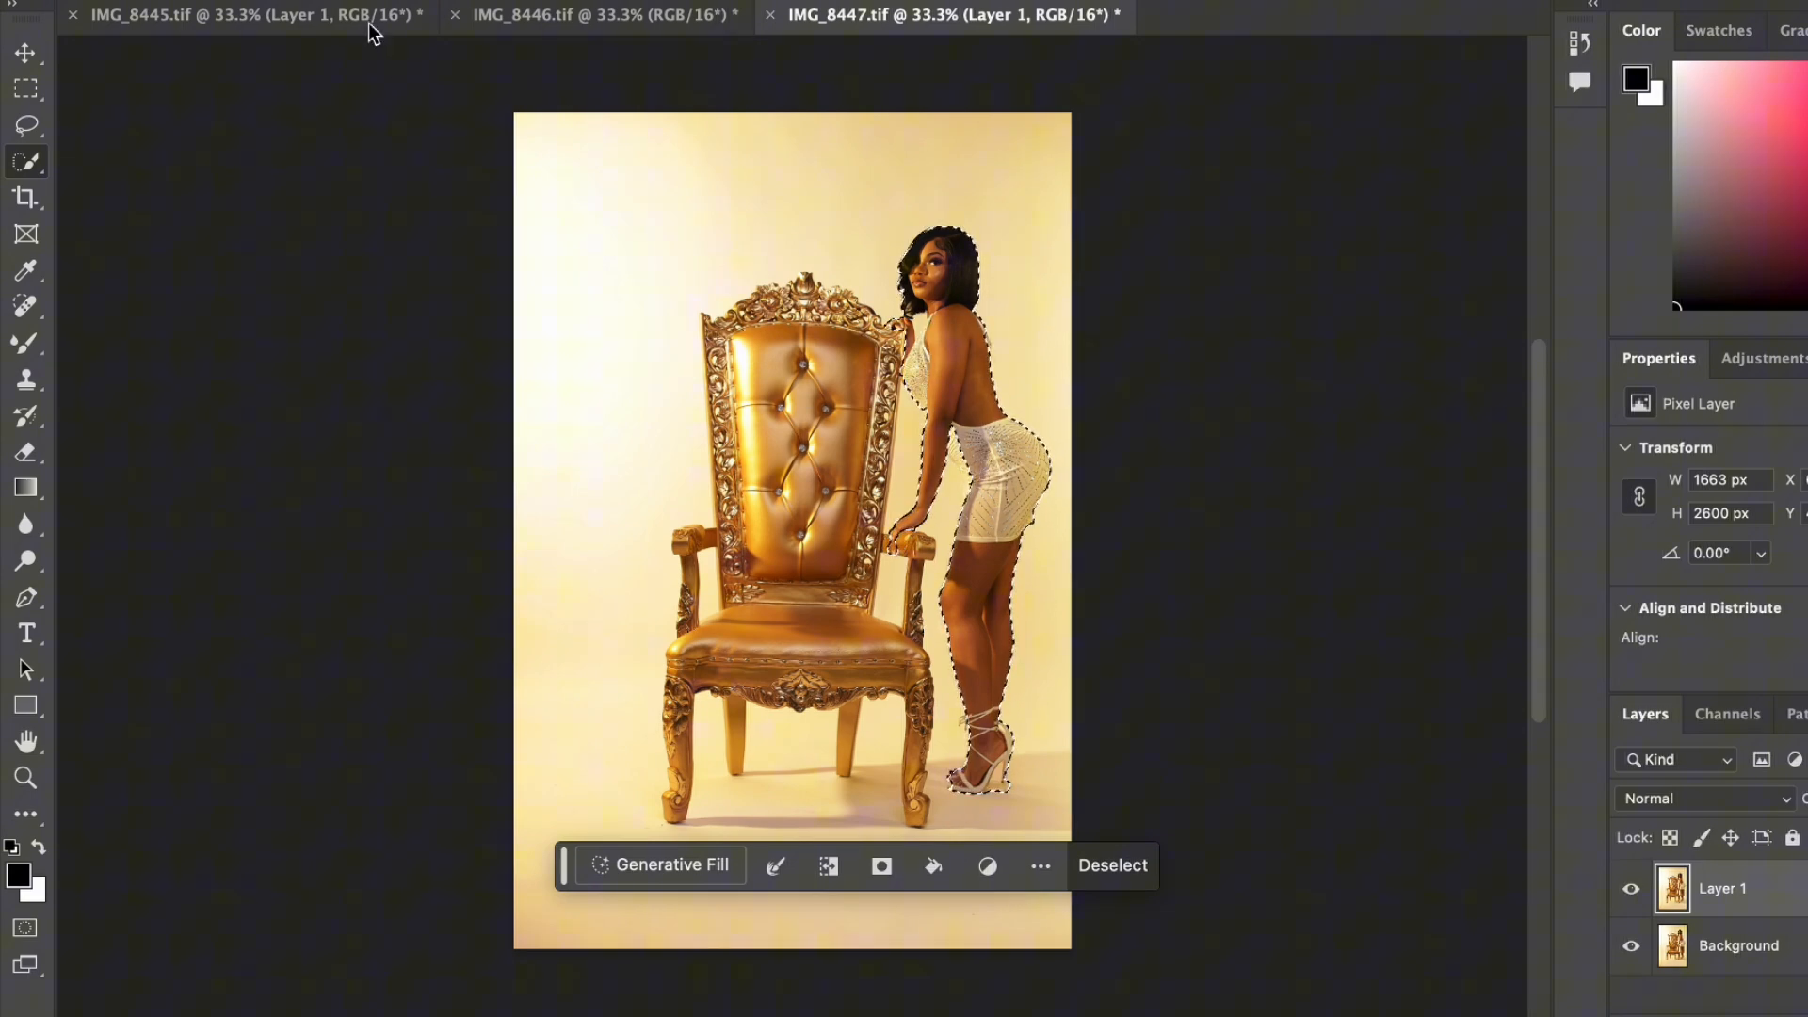
Bring the selected woman into IMG_8445 as a new layer and position her standing right of the throne
{"action": "left_click", "coordinate": [391, 14]}
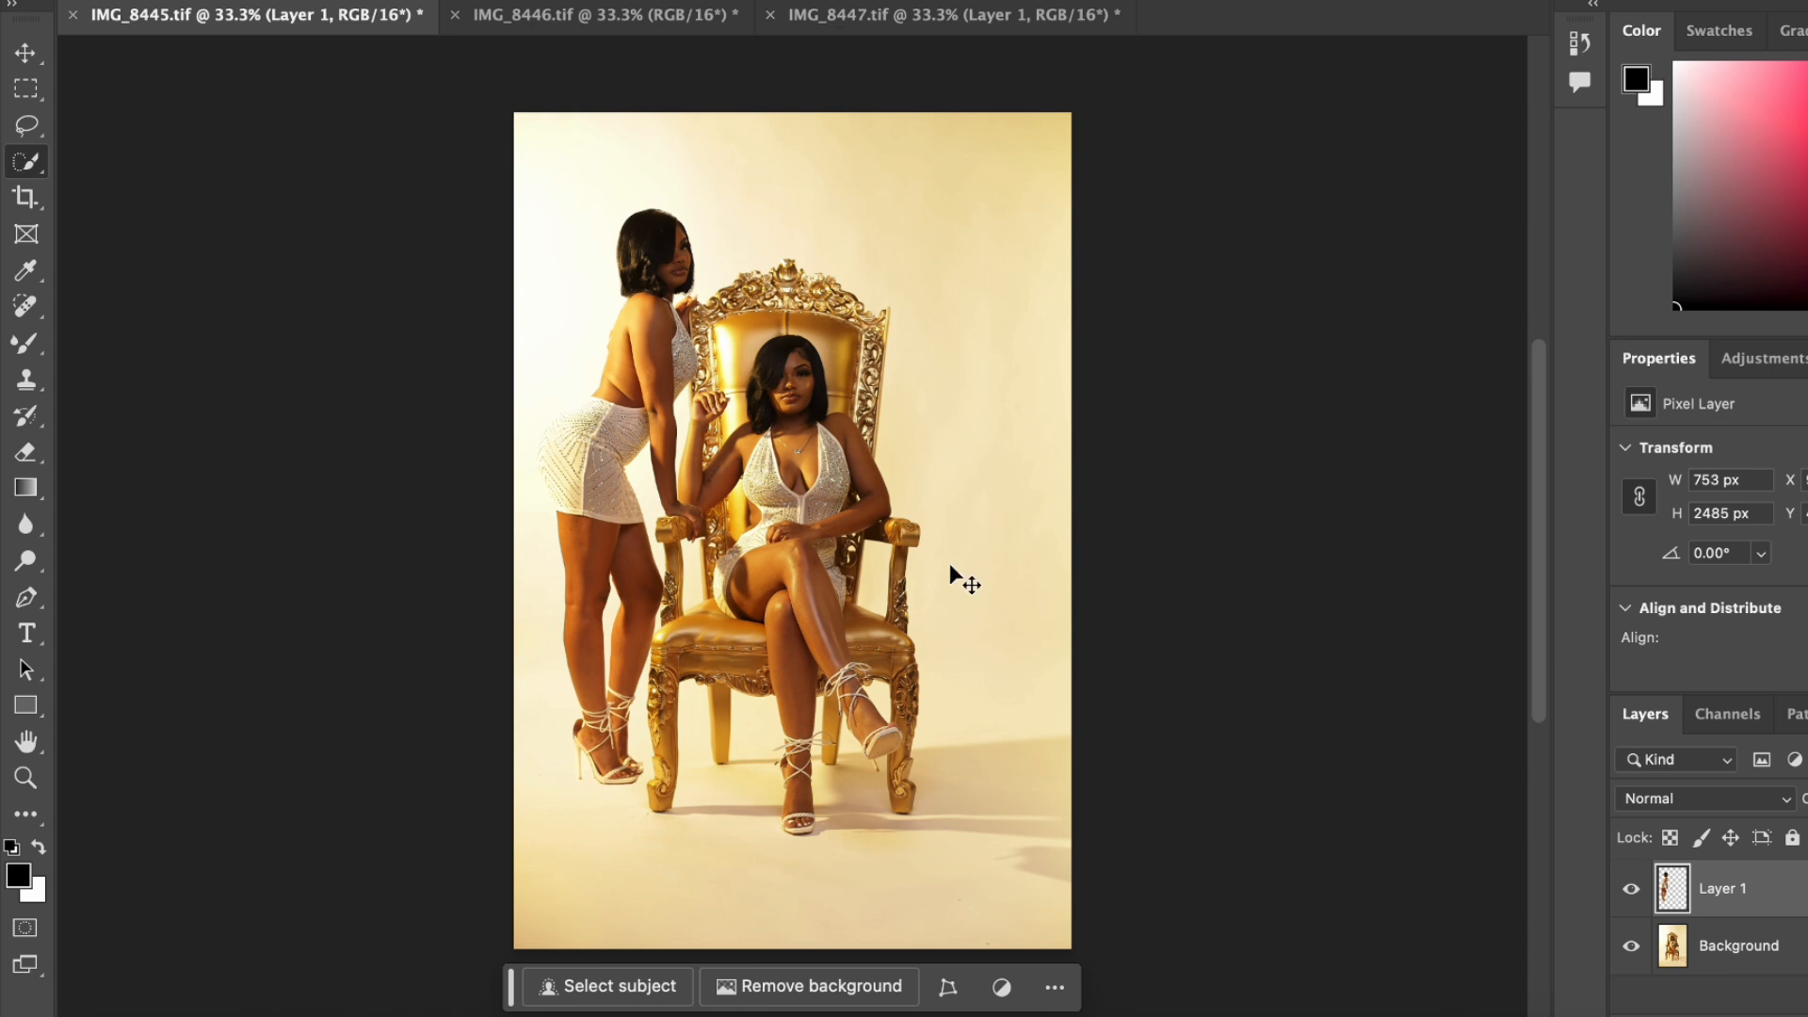
{"action": "left_click_drag", "start_coordinate": [950, 563], "coordinate": [950, 564]}
{"action": "left_click", "coordinate": [26, 52]}
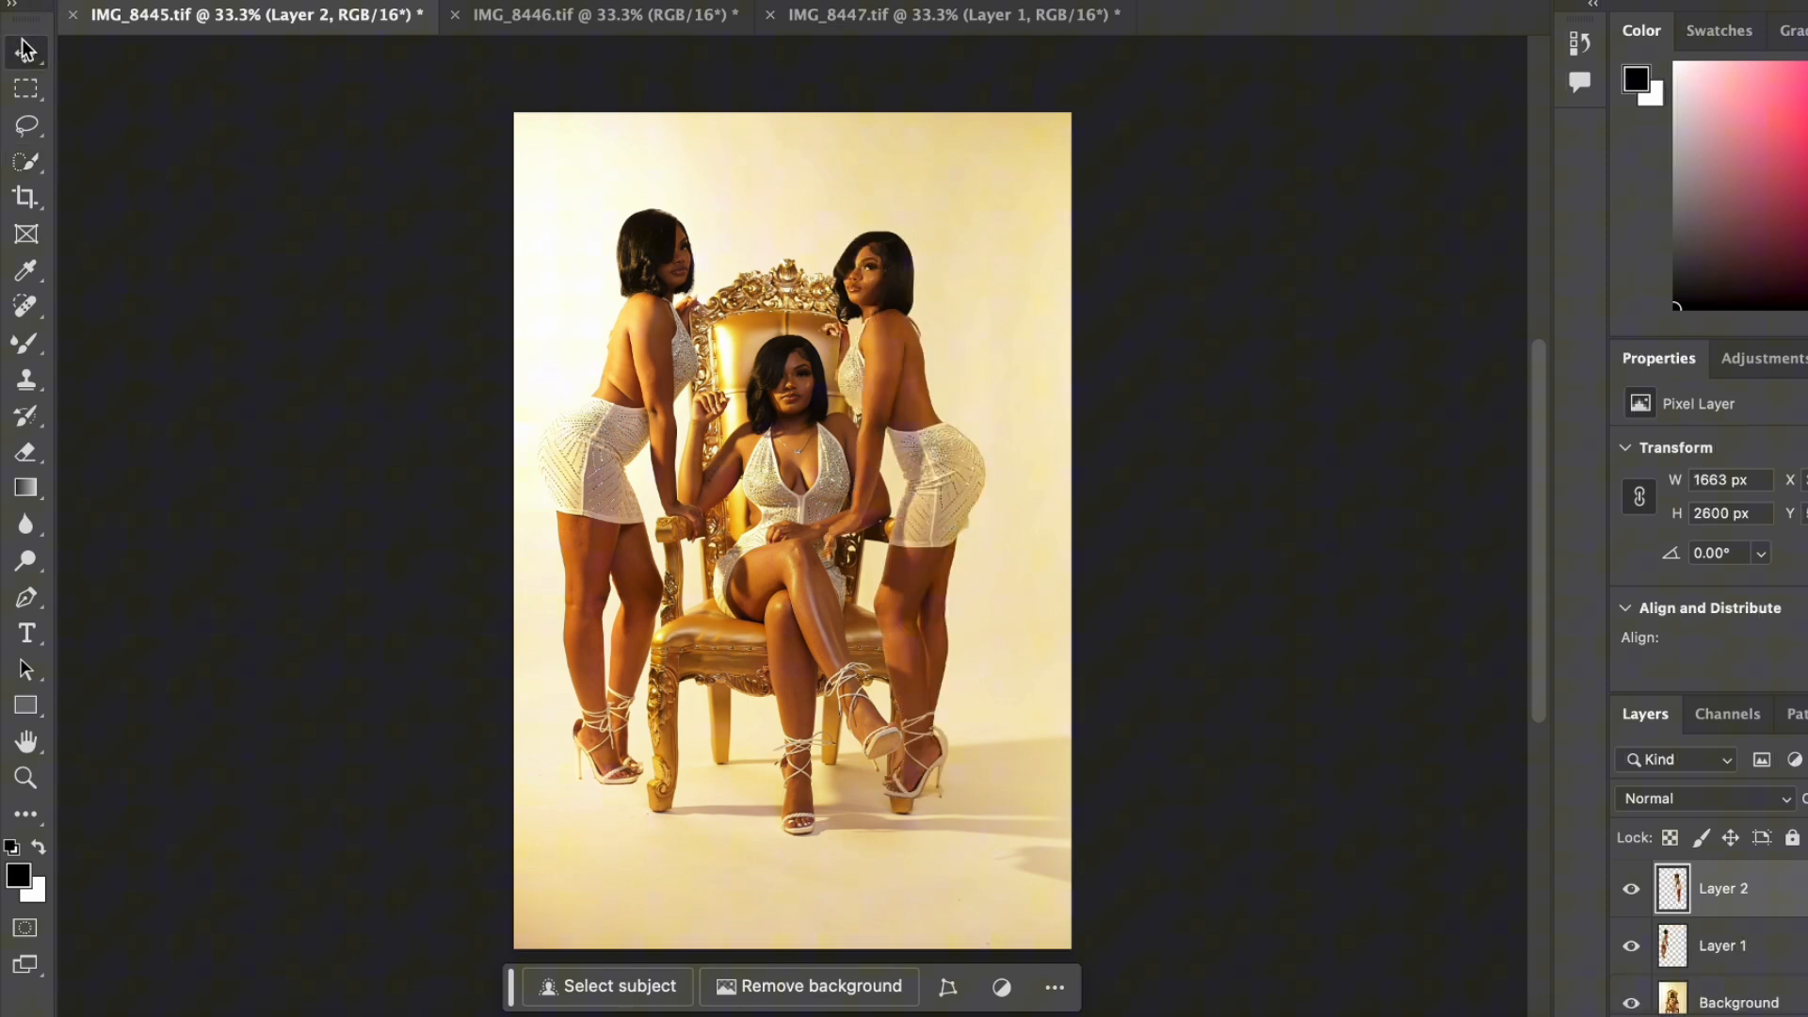
{"action": "left_click_drag", "start_coordinate": [858, 325], "coordinate": [928, 260]}
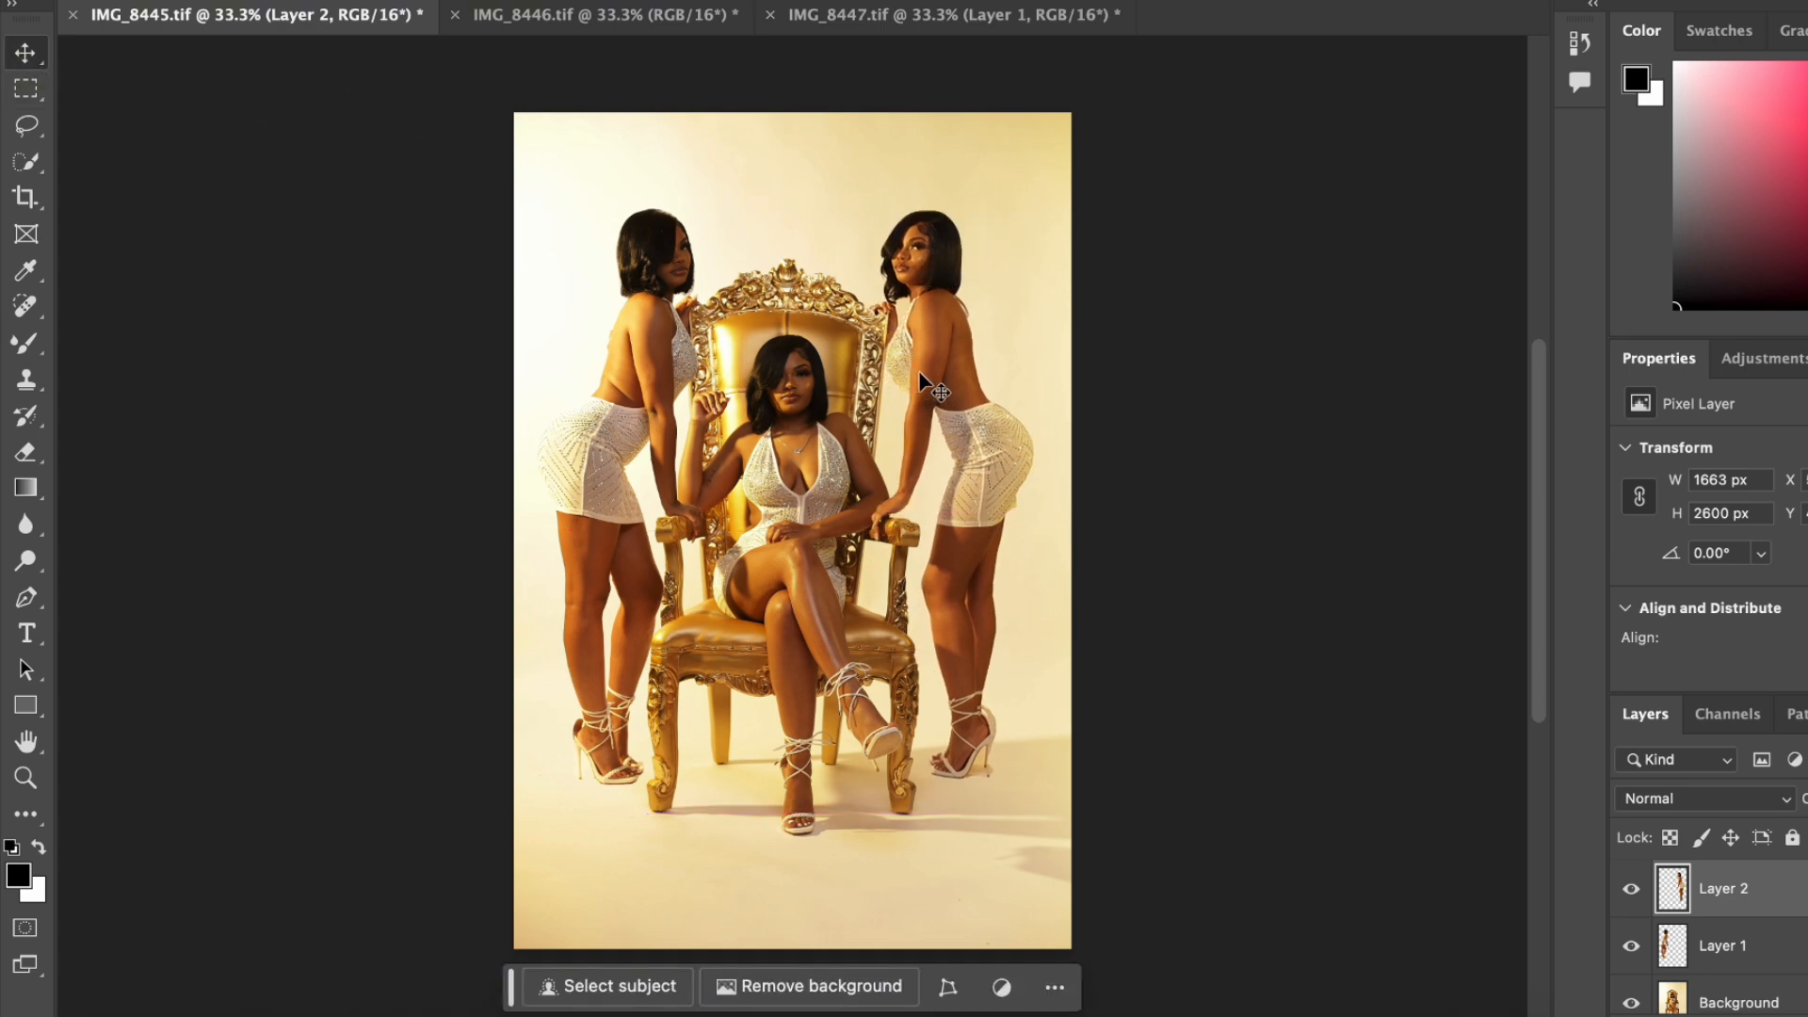
Try to scale the right-hand woman's layer down slightly and move her closer to the throne with Free Transform
{"action": "key", "text": "ctrl+t"}
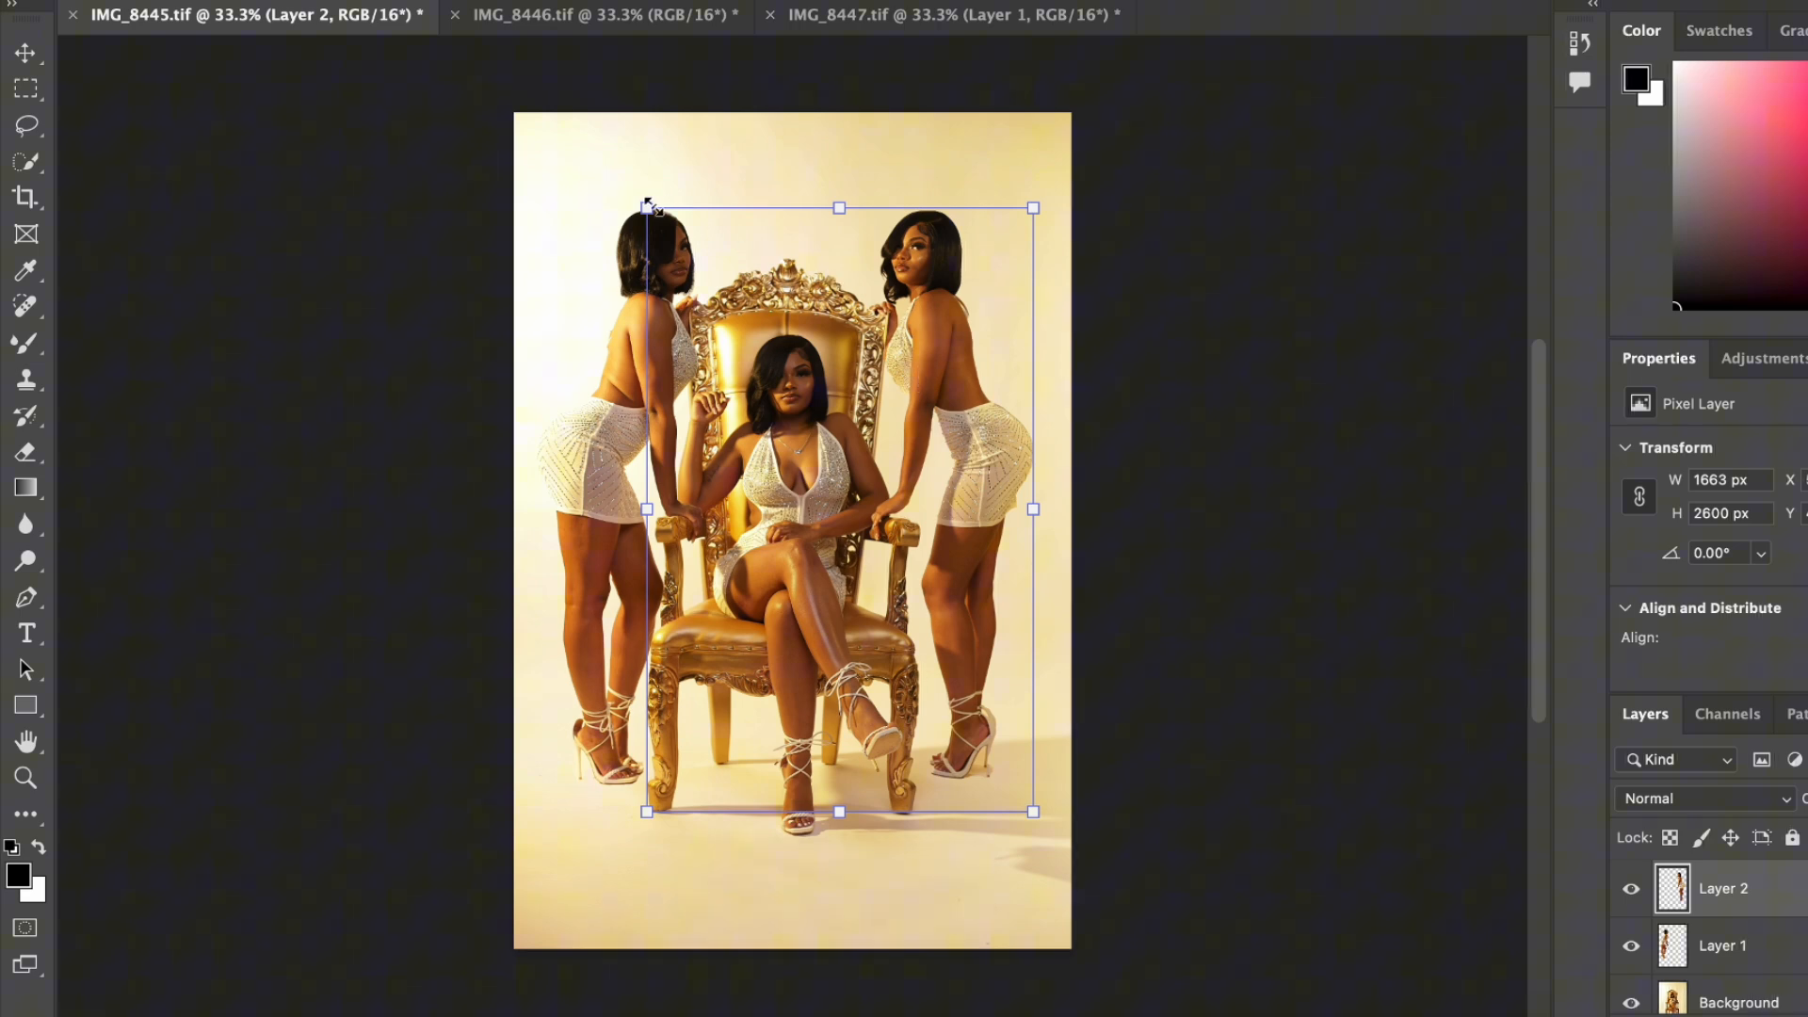
{"action": "left_click_drag", "start_coordinate": [656, 205], "coordinate": [653, 205]}
{"action": "left_click_drag", "start_coordinate": [963, 369], "coordinate": [956, 369]}
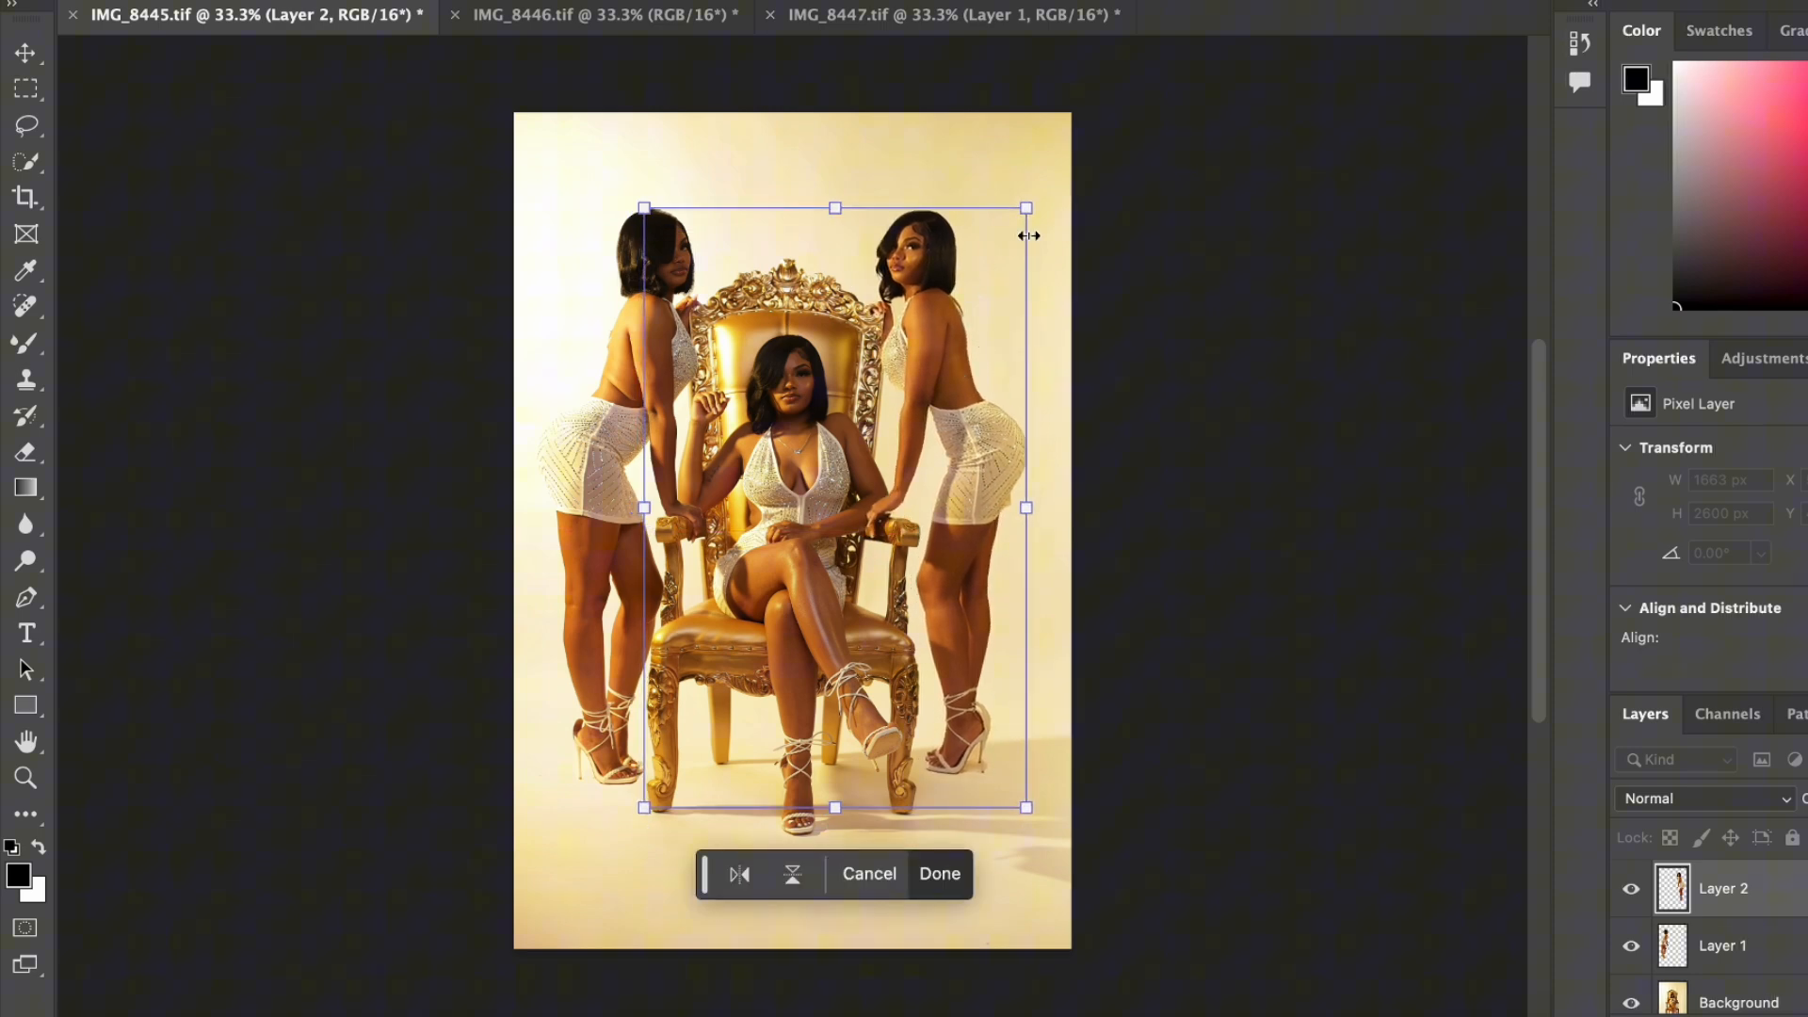
{"action": "mouse_move", "coordinate": [1029, 213]}
{"action": "left_mouse_down"}
{"action": "mouse_move", "coordinate": [1037, 189]}
{"action": "mouse_move", "coordinate": [1016, 237]}
{"action": "mouse_move", "coordinate": [1036, 221]}
{"action": "left_mouse_up"}
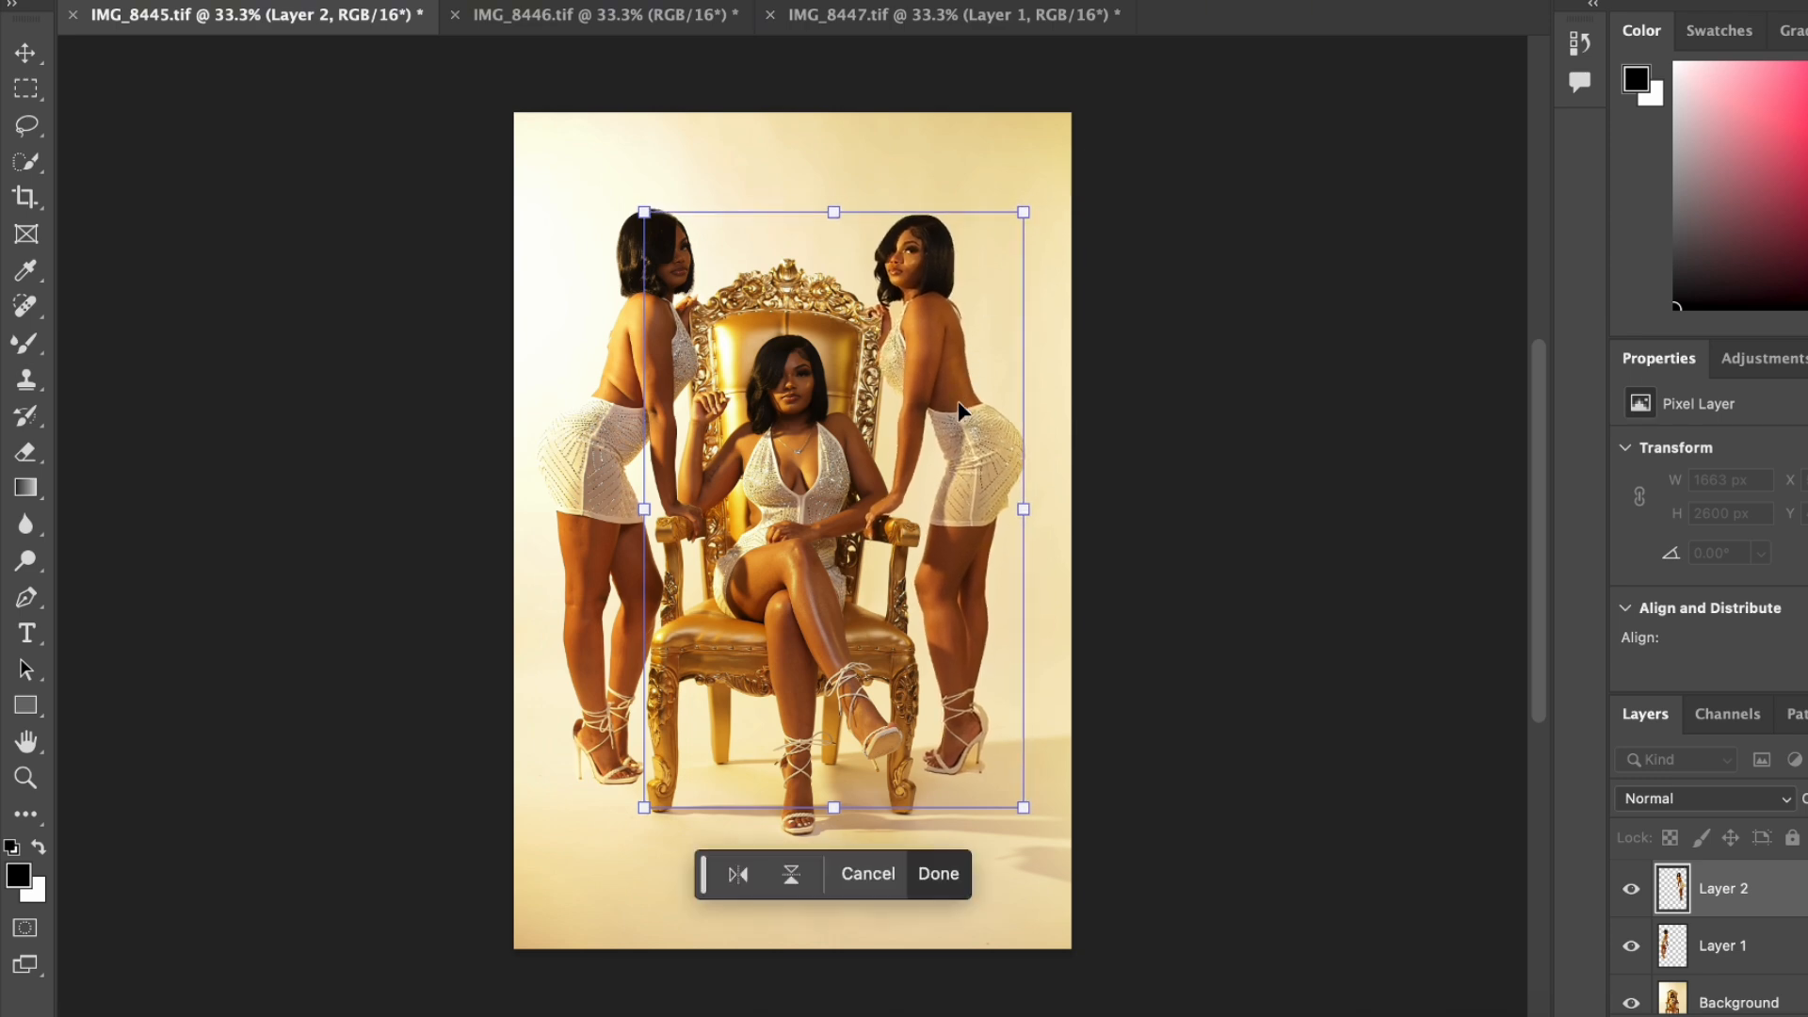
{"action": "left_click_drag", "start_coordinate": [961, 406], "coordinate": [968, 421]}
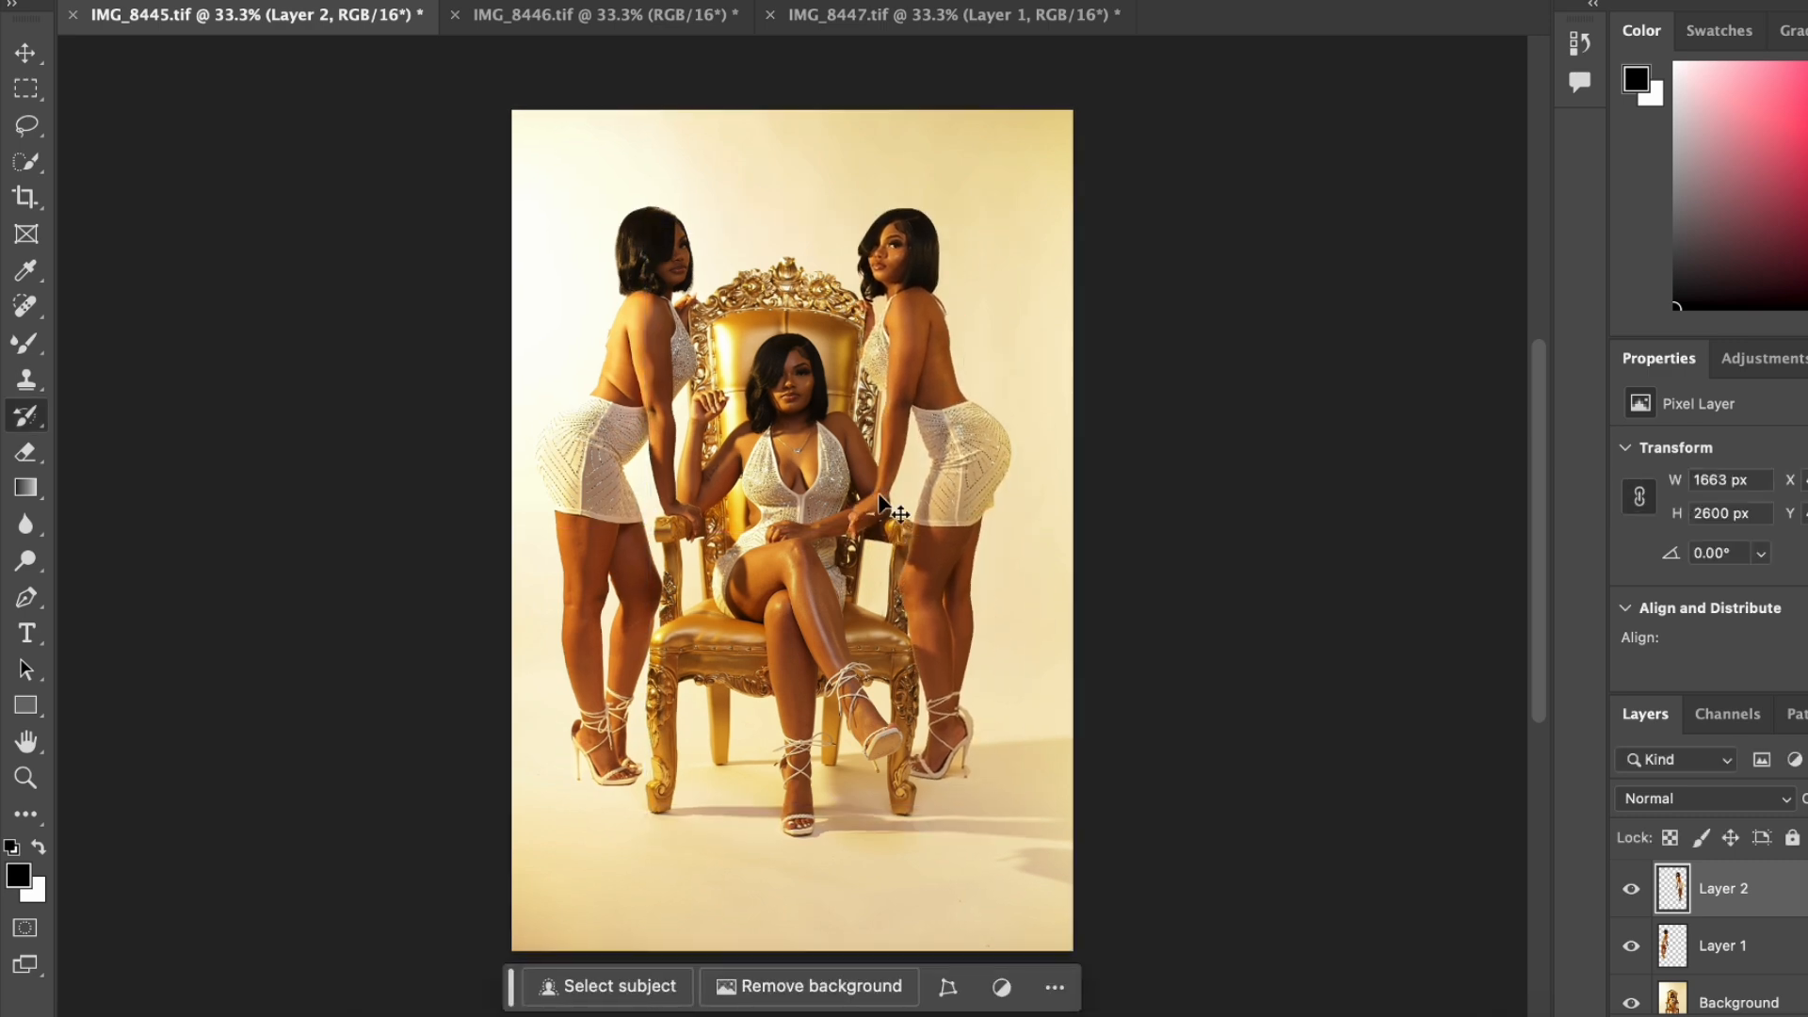
Enlarge the composite to 66.7% to inspect where the right-hand woman's hand overlaps the seated woman's arm and the armrest
{"action": "key", "text": "ctrl+plus"}
{"action": "key", "text": "ctrl+plus"}
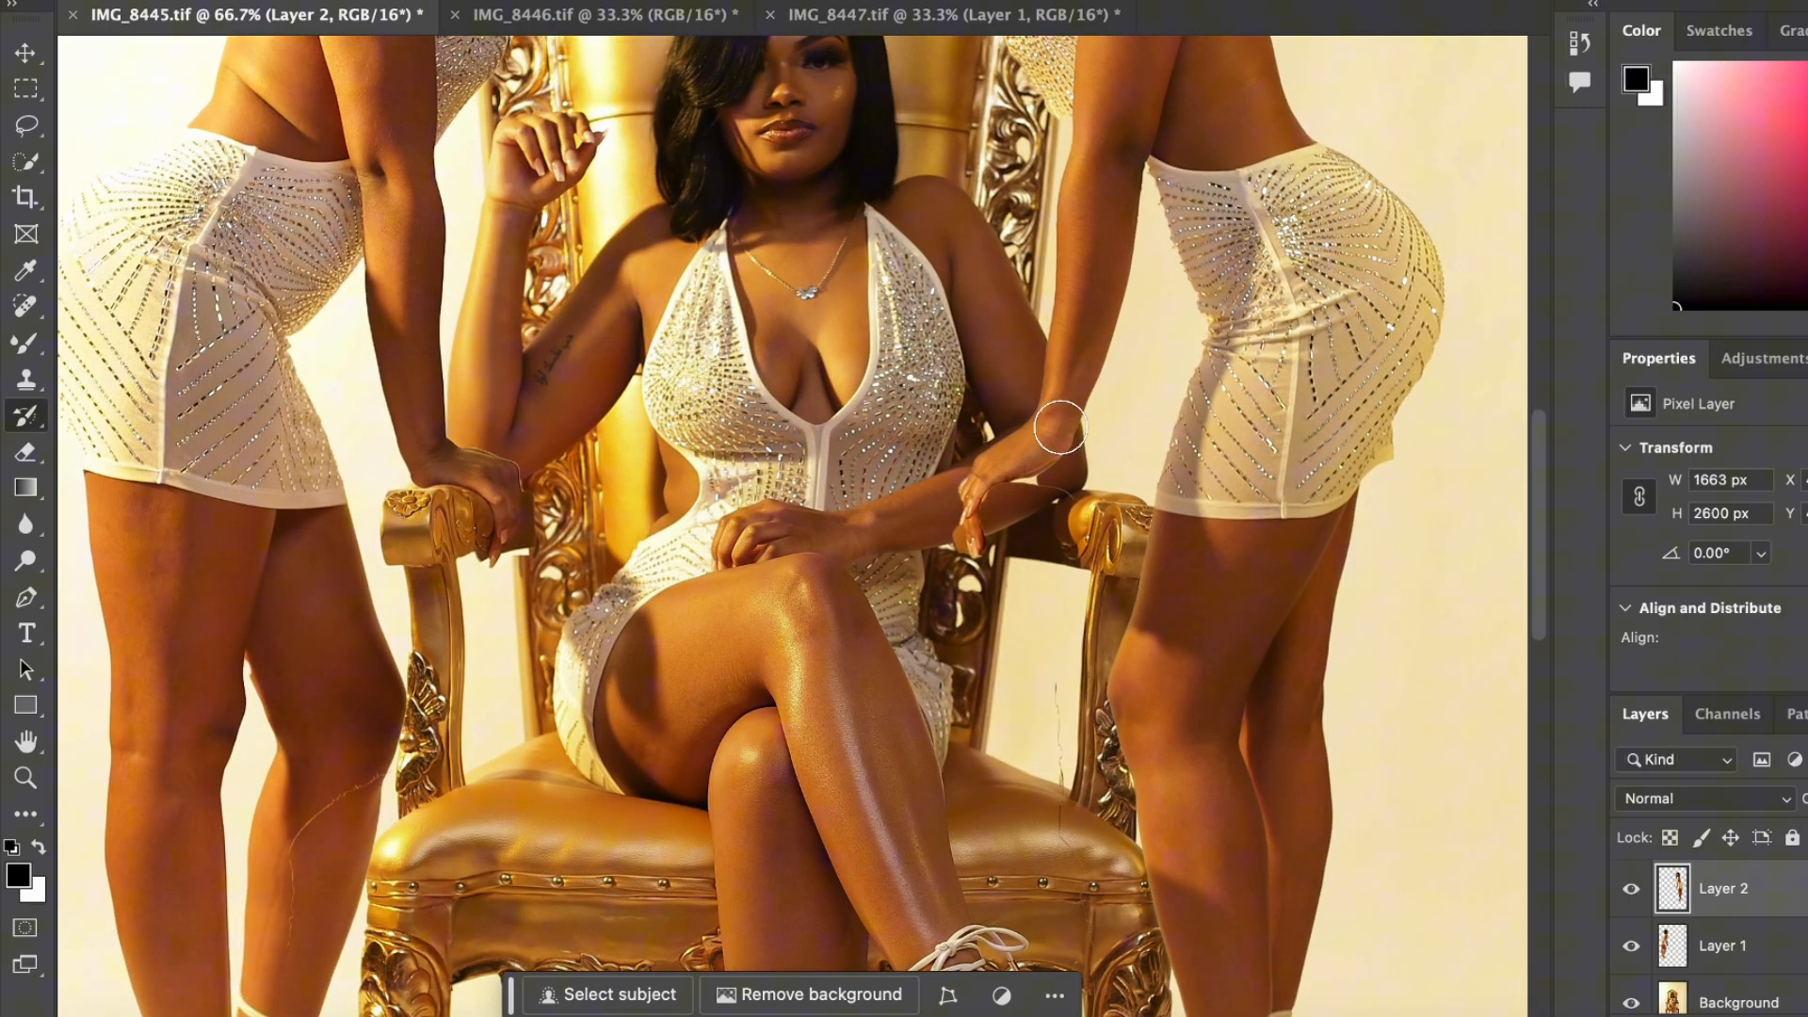